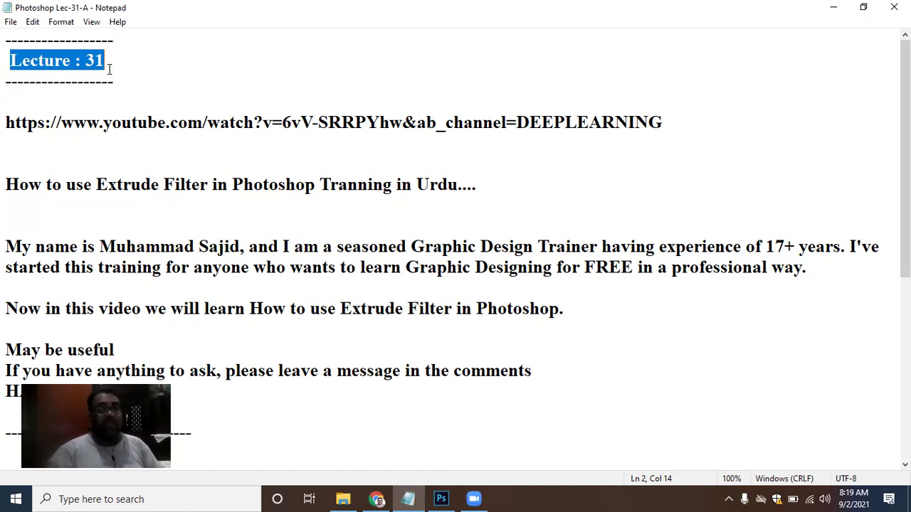
Highlight the words "Extrude Filter" in the title line of the lecture notes.
left_click(110, 195)
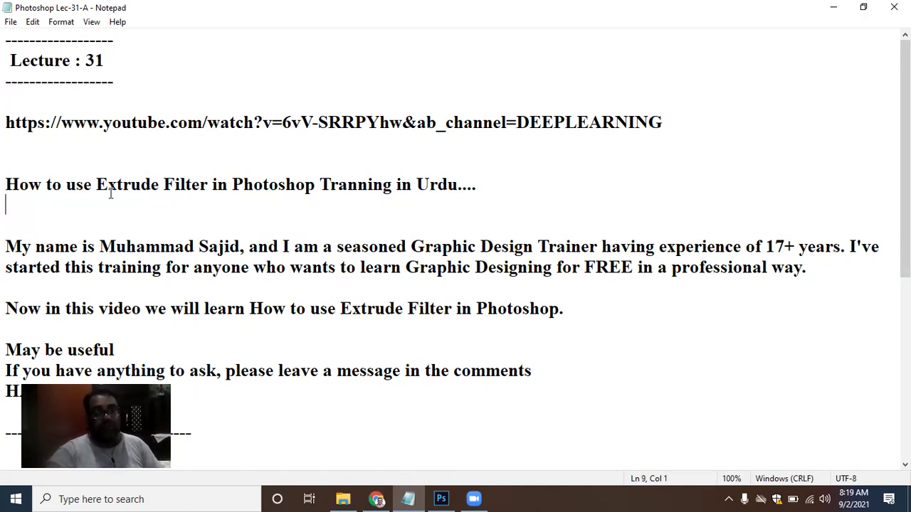
left_click_drag(97, 185, 245, 182)
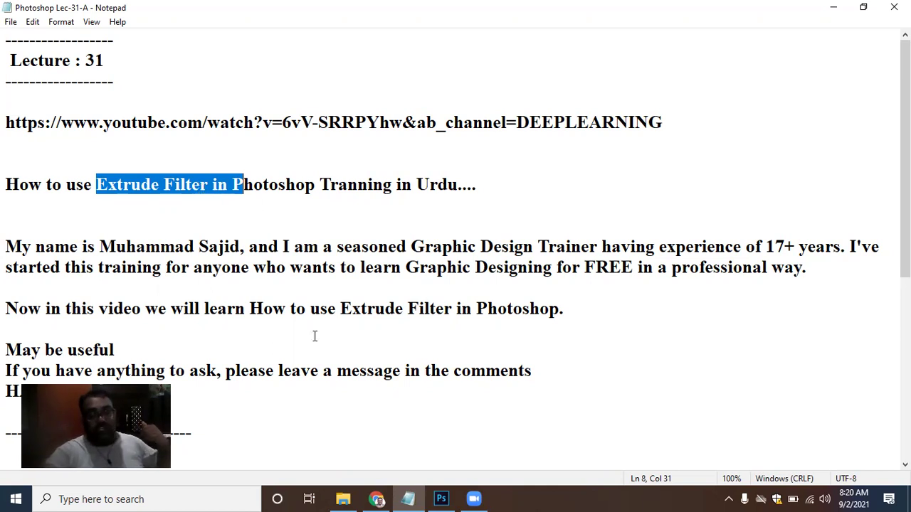
Switch to Chrome and examine the orange and the blue-green extrude effect pictures in the image search results.
left_click(377, 499)
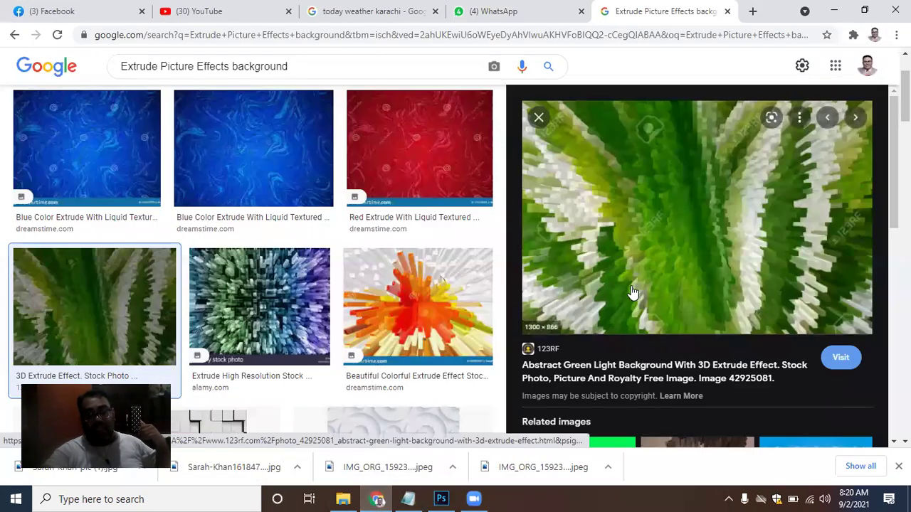
left_click(465, 294)
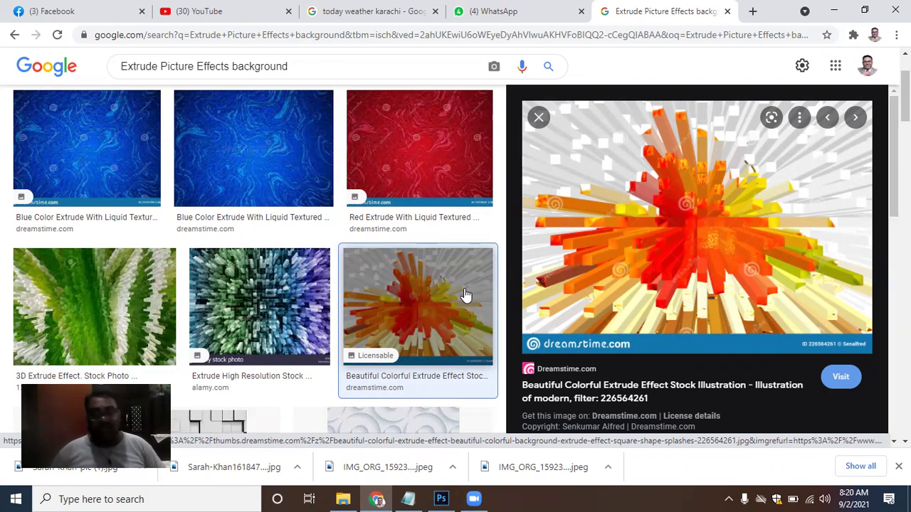
scroll(678, 363, "down", 4)
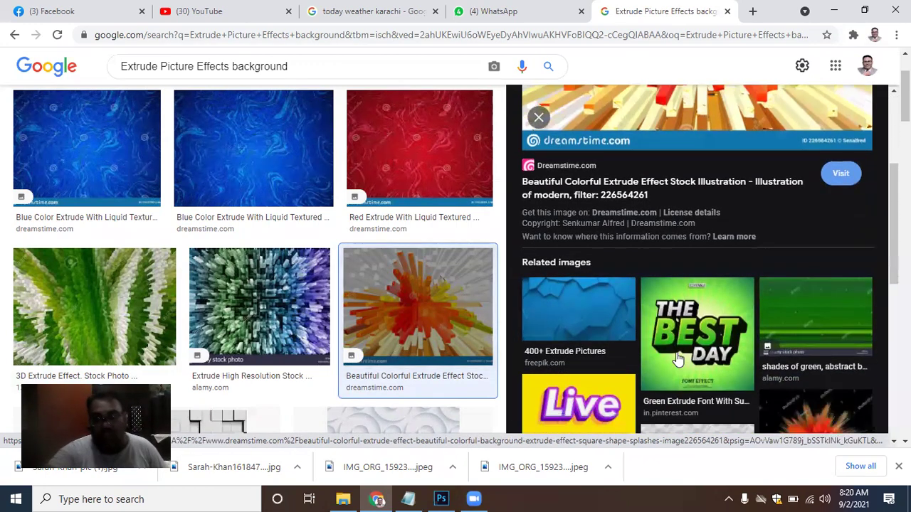
scroll(678, 363, "up", 2)
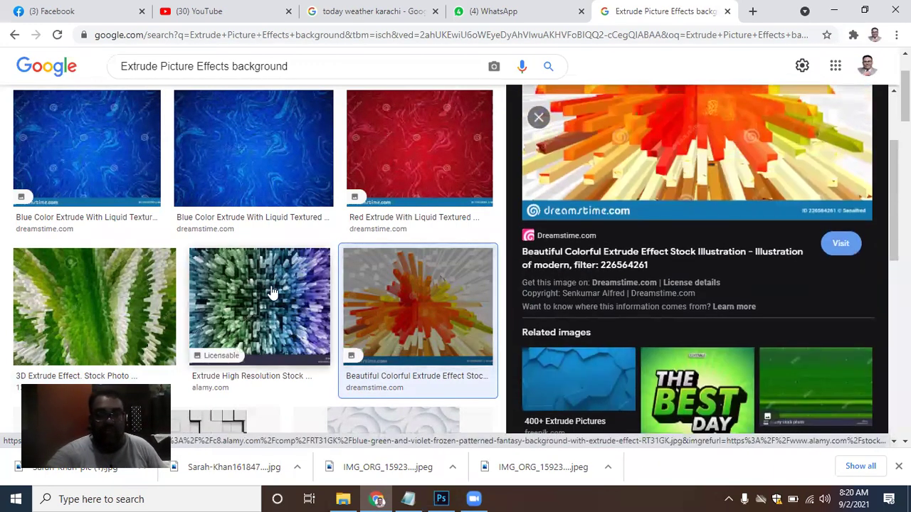
left_click(245, 283)
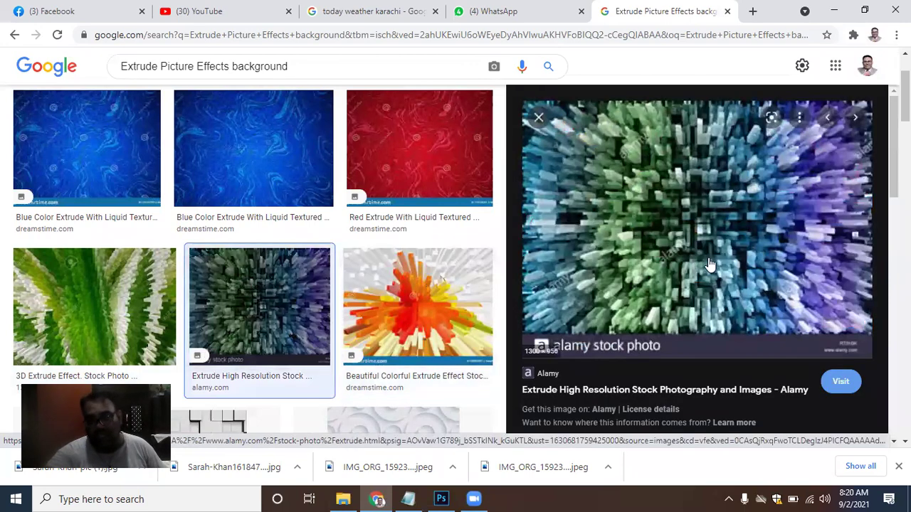
scroll(709, 269, "down", 3)
scroll(709, 271, "down", 4)
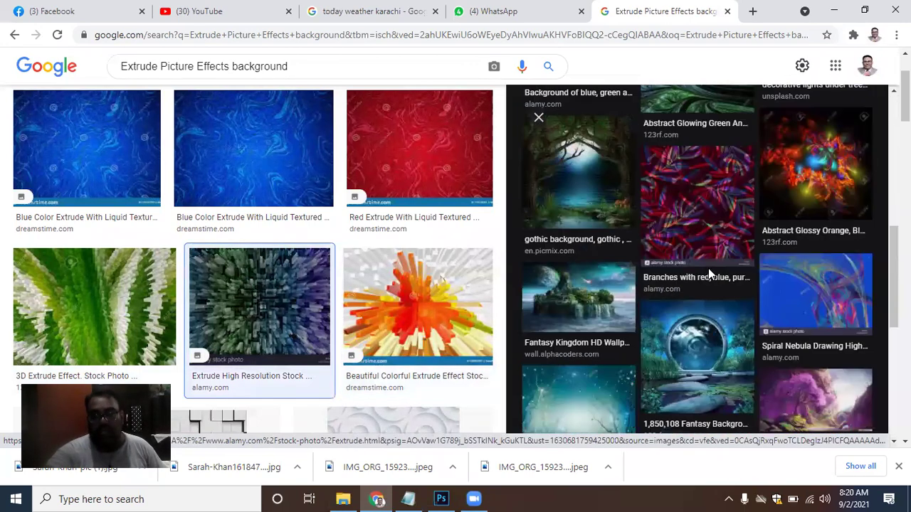
scroll(444, 315, "down", 2)
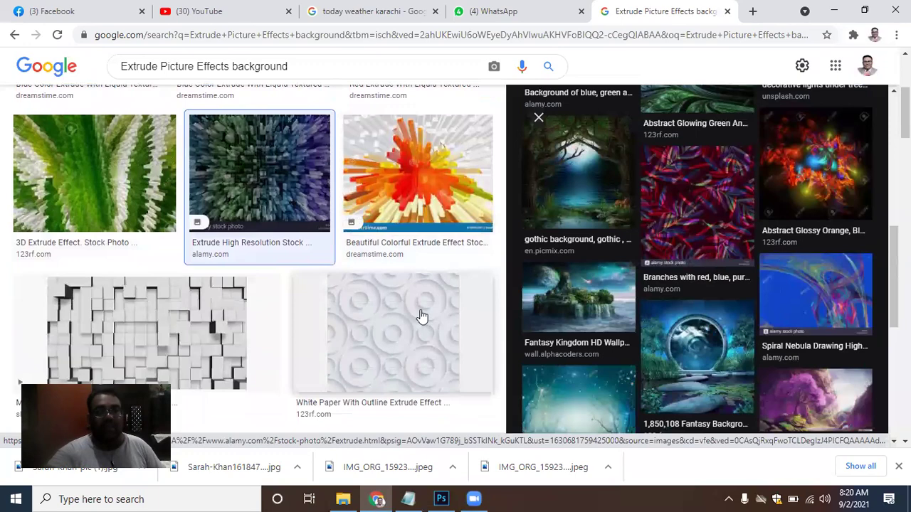
Preview the white cubes, the orange splash and the green 3D extrude effect example images.
left_click(206, 319)
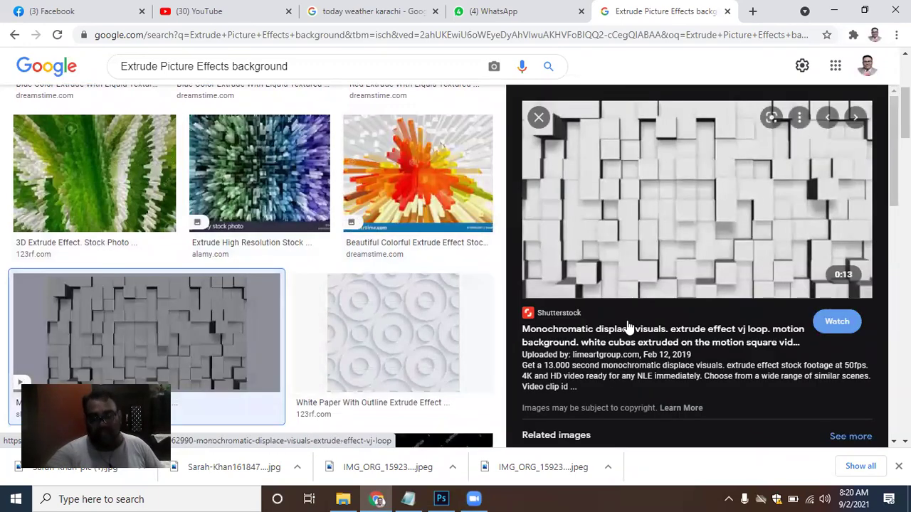
left_click(418, 178)
scroll(237, 178, "up", 1)
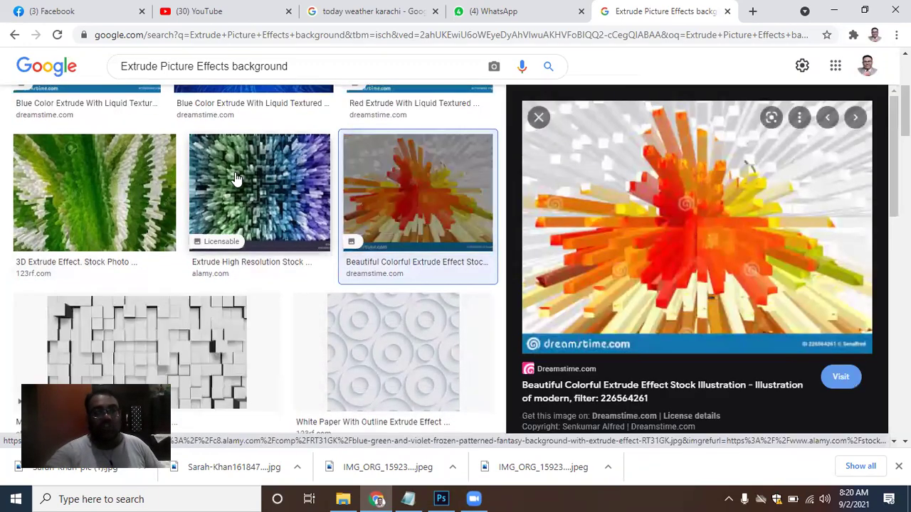
left_click(237, 178)
key("Left")
scroll(681, 293, "down", 3)
scroll(680, 294, "up", 3)
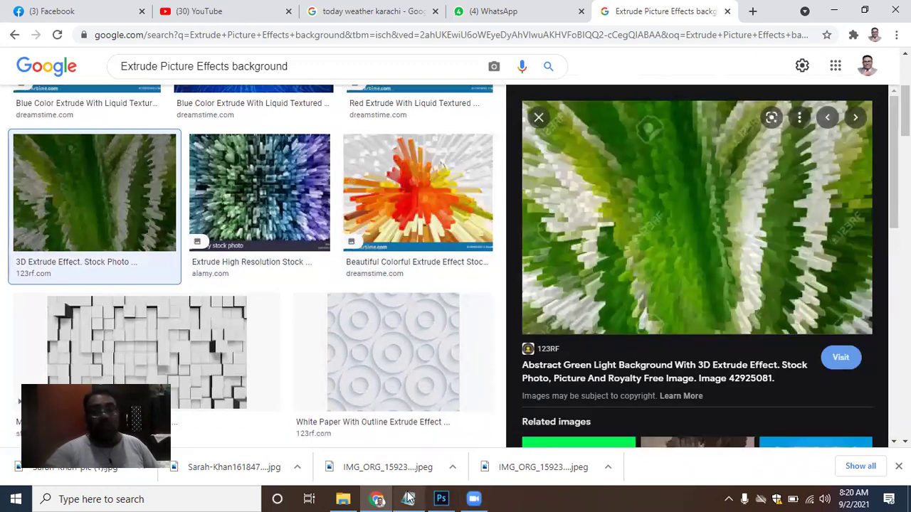
mouse_move(408, 499)
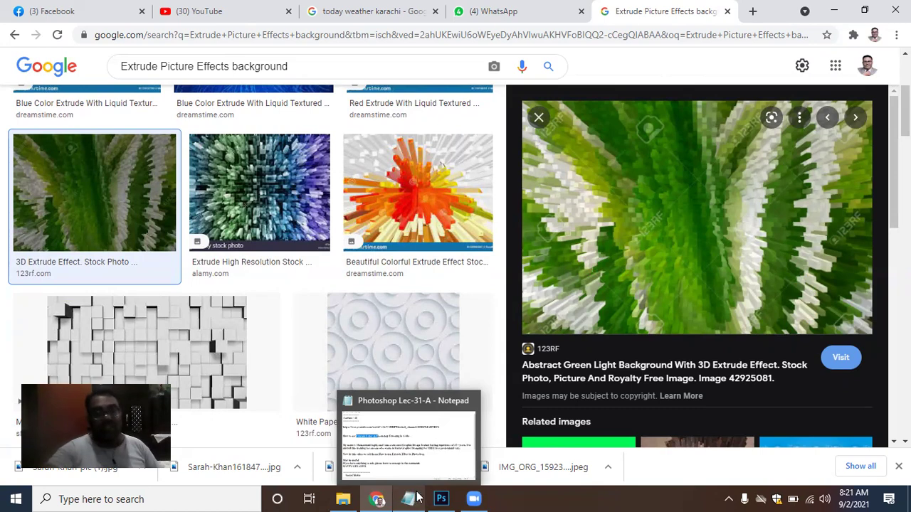
Switch to Photoshop, duplicate the Background layer of the portrait and rename the duplicate "Copy".
left_click(437, 498)
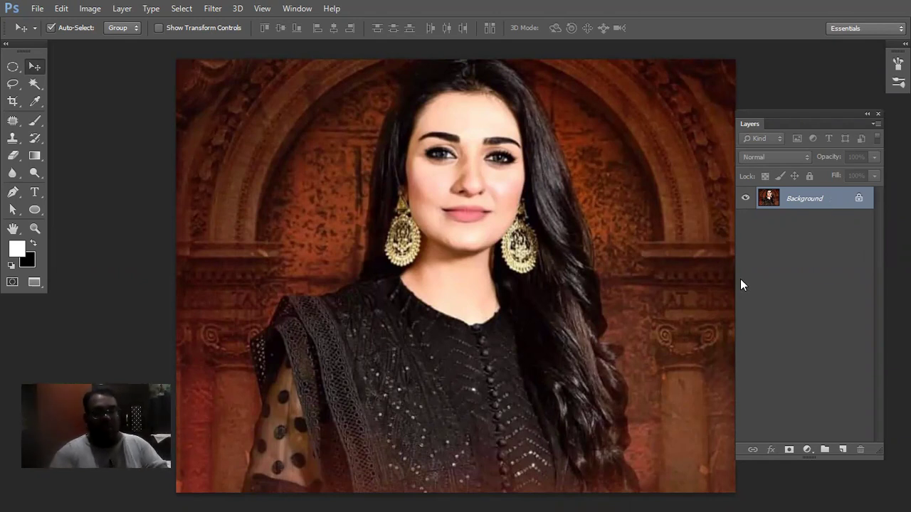
key("ctrl+j")
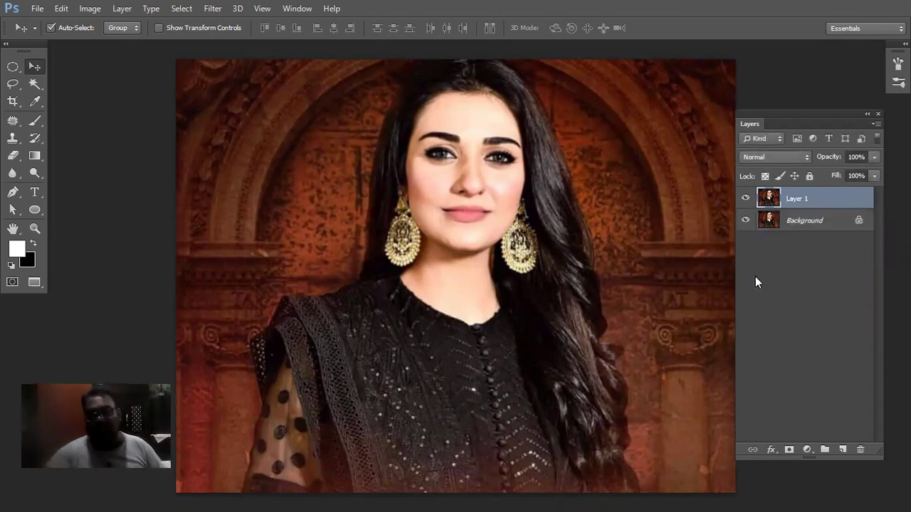
double_click(791, 199)
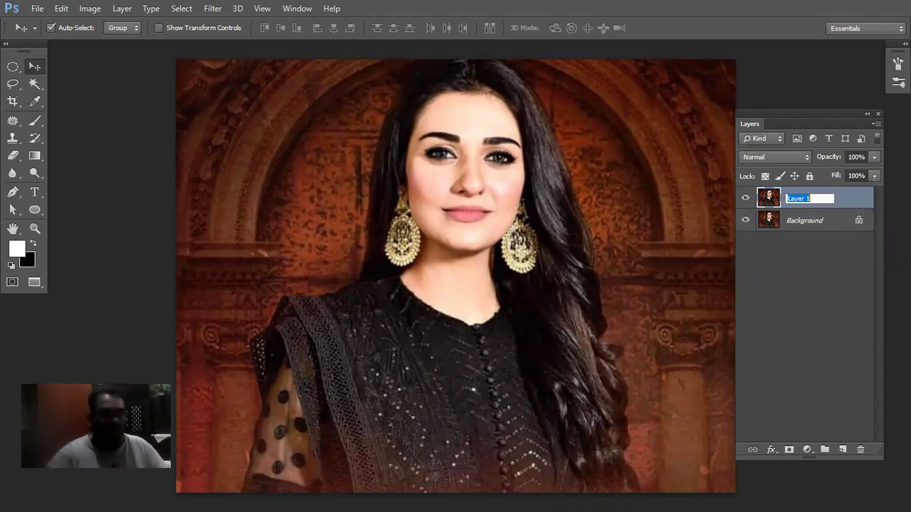
type("Copy")
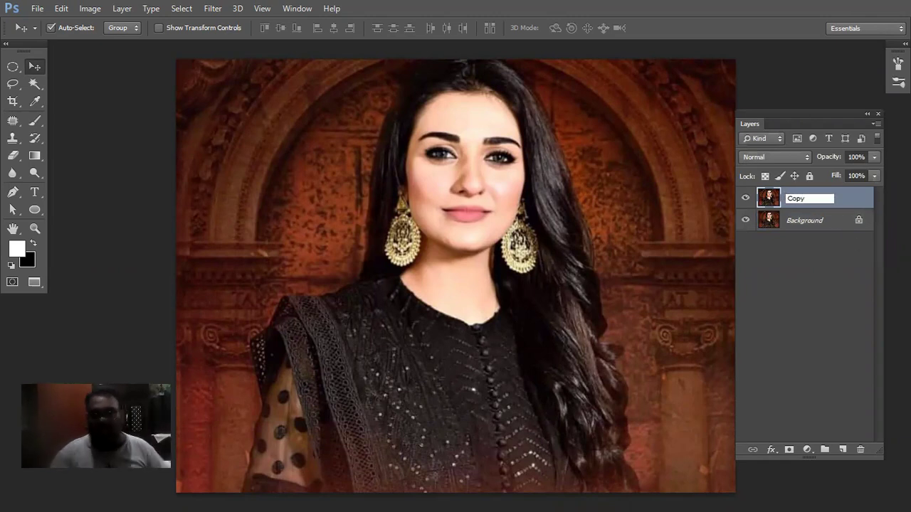
key("Return")
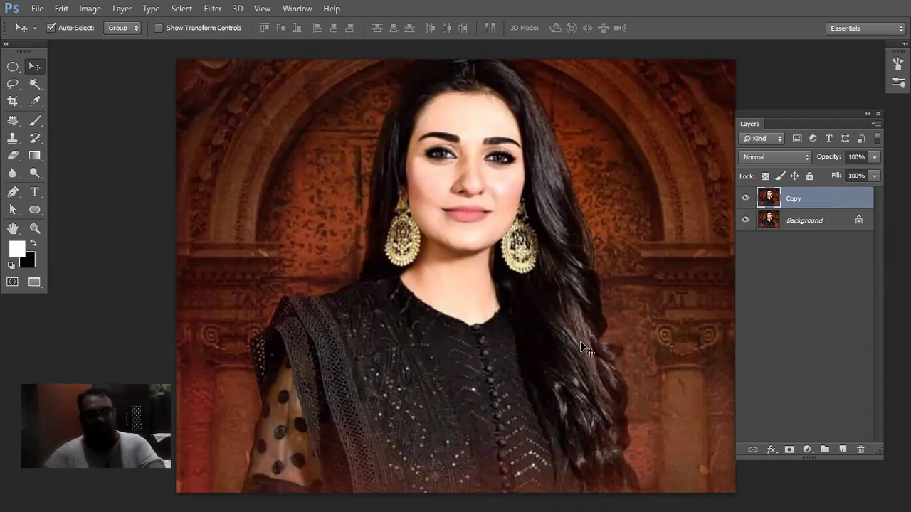
Start a Pen tool path at the photo's lower edge and trace up the outer edge of the sheer polka-dot sleeve.
key("ctrl+plus")
key("ctrl+plus")
key("ctrl+plus")
left_click_drag(456, 317, 617, 217)
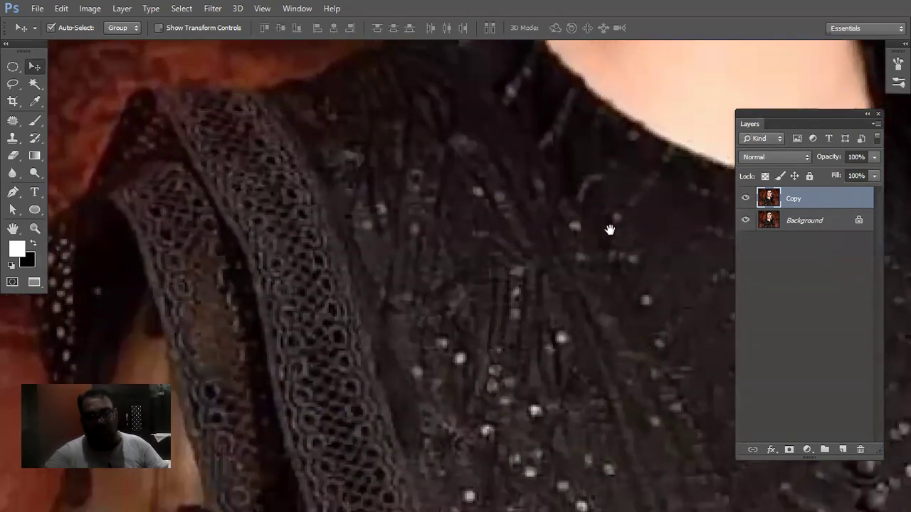
left_click_drag(422, 299, 545, 140)
left_click_drag(448, 366, 441, 325)
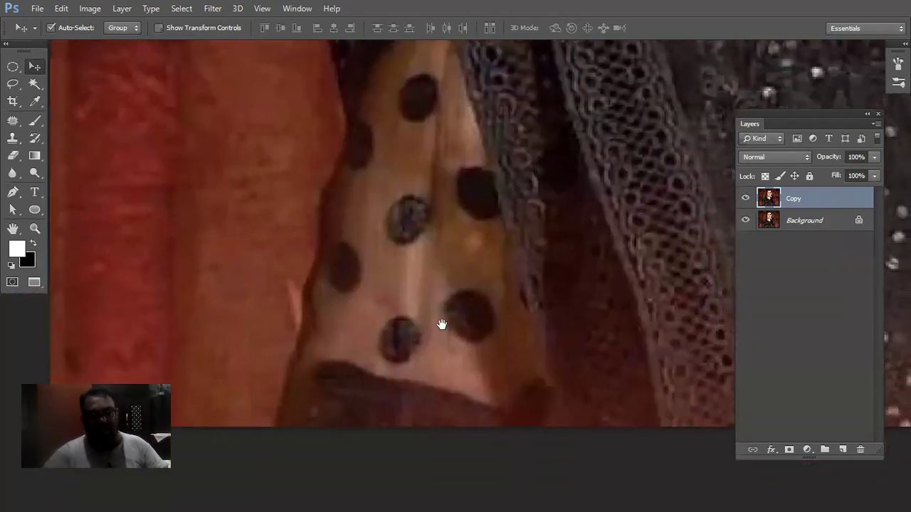
left_click(13, 193)
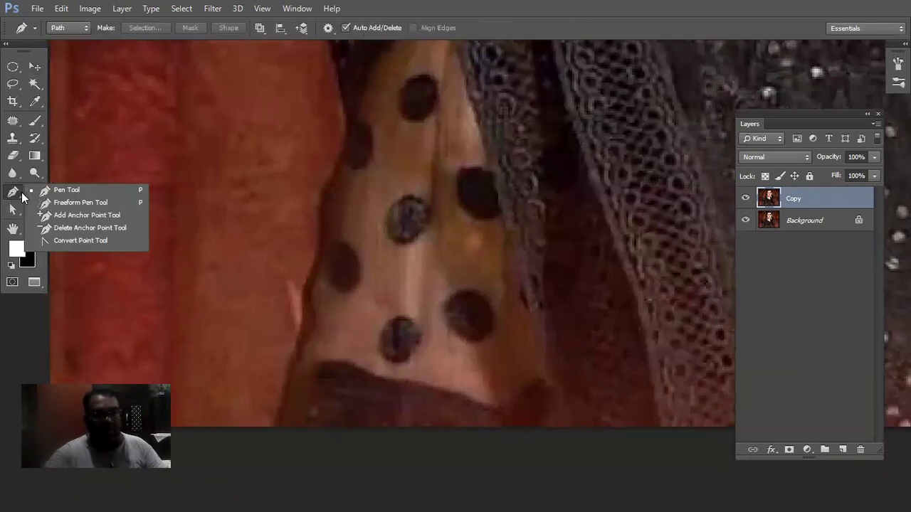
left_click(49, 189)
left_click(274, 429)
left_click(285, 357)
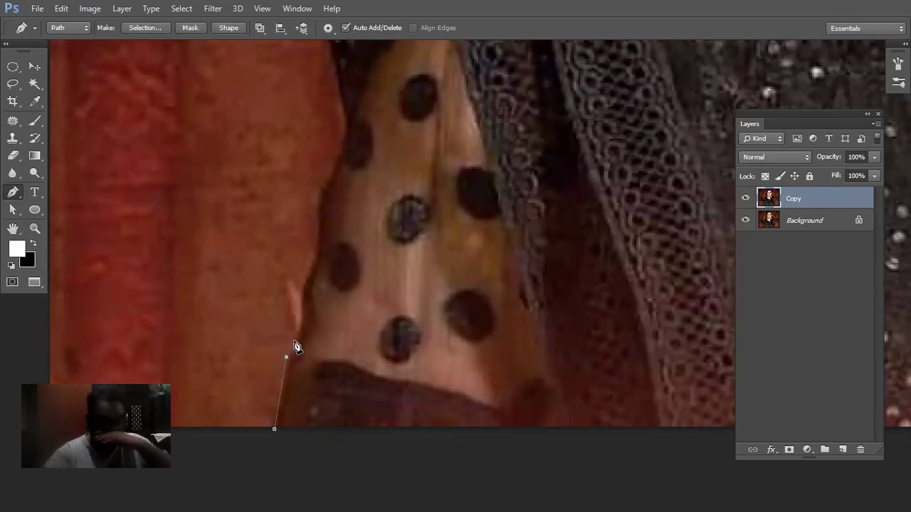
left_click(296, 339)
left_click(302, 287)
left_click(314, 259)
left_click(320, 204)
Continue the path up the upper sleeve and around the black beaded fold to near the shoulder's peak.
scroll(315, 367, "up", 5)
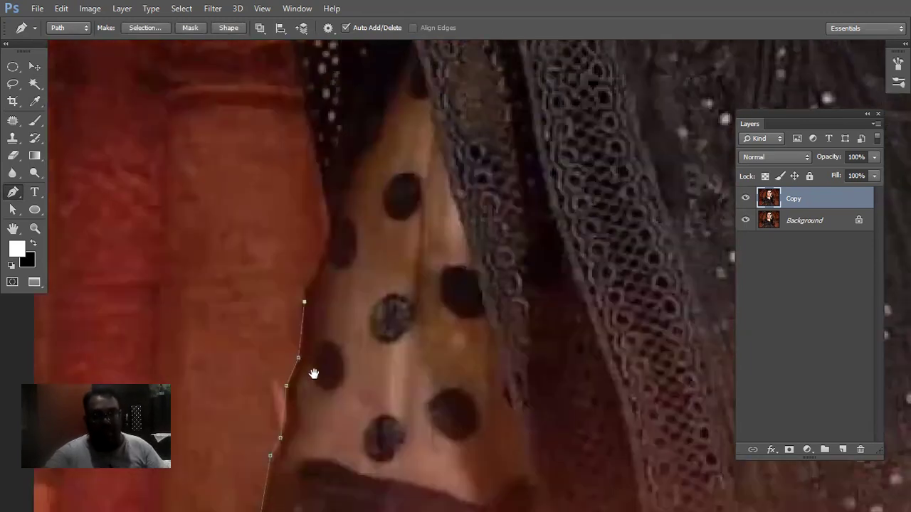
left_click(316, 319)
left_click(322, 296)
left_click(301, 204)
scroll(306, 276, "up", 5)
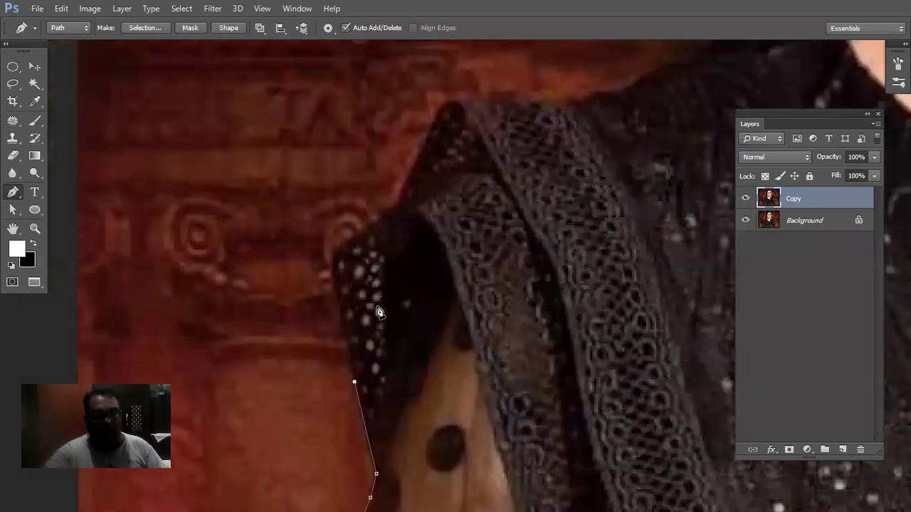
left_click(332, 253)
left_click(378, 219)
left_click(398, 204)
left_click(432, 117)
Extend the path over the lace trim and along the top of the shoulder toward the hair.
left_click_drag(440, 133, 384, 365)
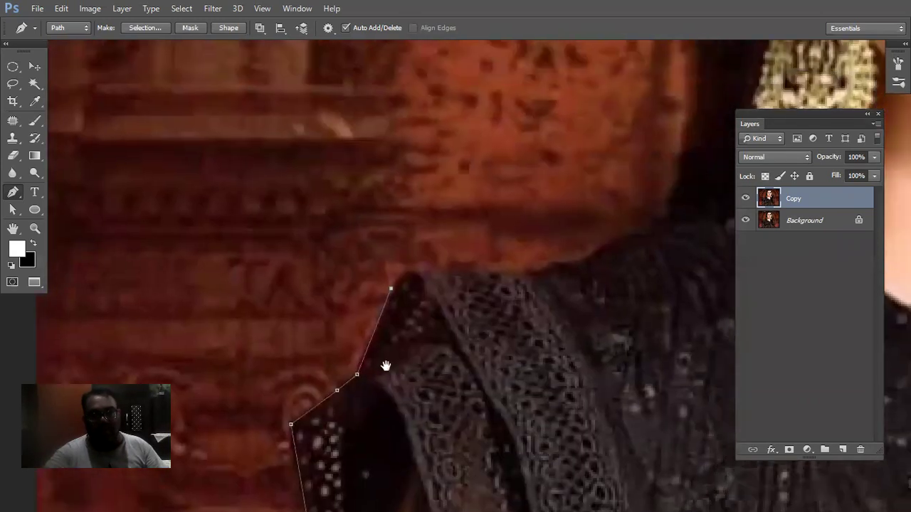
left_click(387, 335)
left_click(447, 339)
left_click(486, 339)
left_click(505, 336)
left_click(545, 327)
left_click(574, 314)
Trace the path from the shoulder up the outer edge of the hair on the photo's left side, near the earring.
left_click_drag(553, 368, 504, 390)
left_click(512, 381)
left_click(519, 373)
left_click(521, 363)
left_click(534, 299)
left_click(542, 258)
left_click(544, 187)
left_click(546, 170)
Continue the path up the outer edge of the left-side hair, past the face to above eyebrow level.
left_click_drag(581, 193, 536, 458)
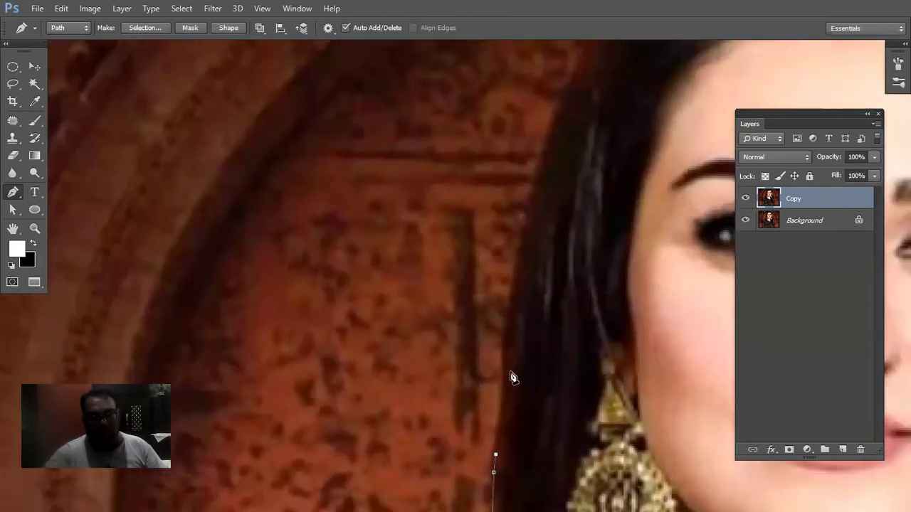
left_click(500, 350)
left_click(519, 242)
left_click_drag(556, 264, 483, 420)
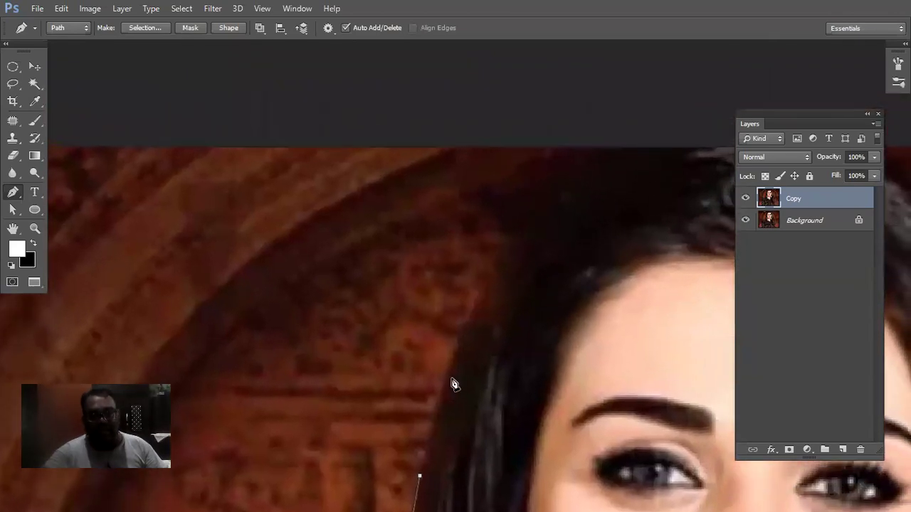
left_click(441, 383)
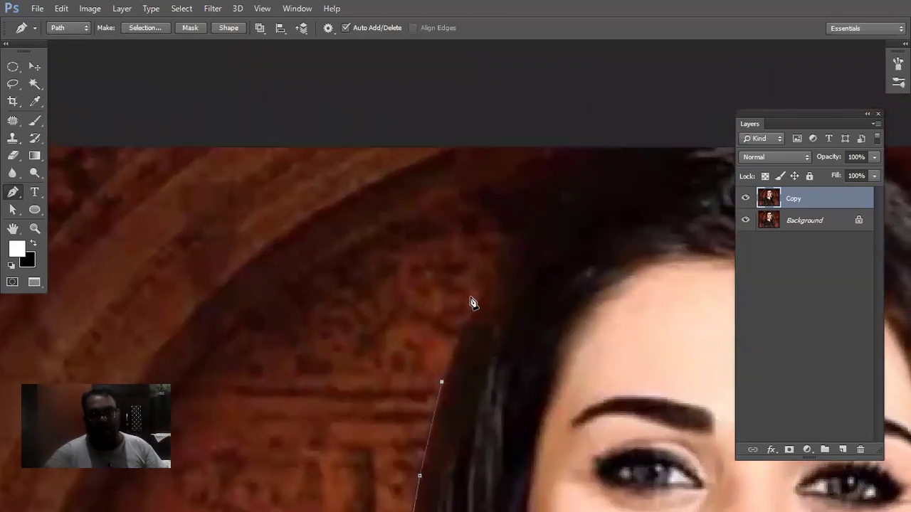
left_click_drag(508, 301, 374, 380)
left_click(339, 377)
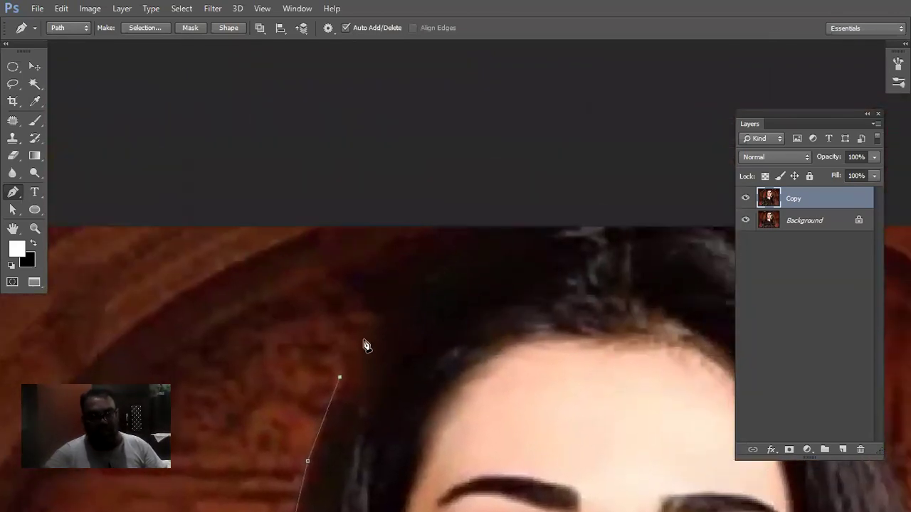
Trace the path over the crown of the head, from the left curve of the hair to the right.
left_click(384, 309)
left_click(447, 261)
left_click(519, 233)
left_click_drag(577, 254, 372, 315)
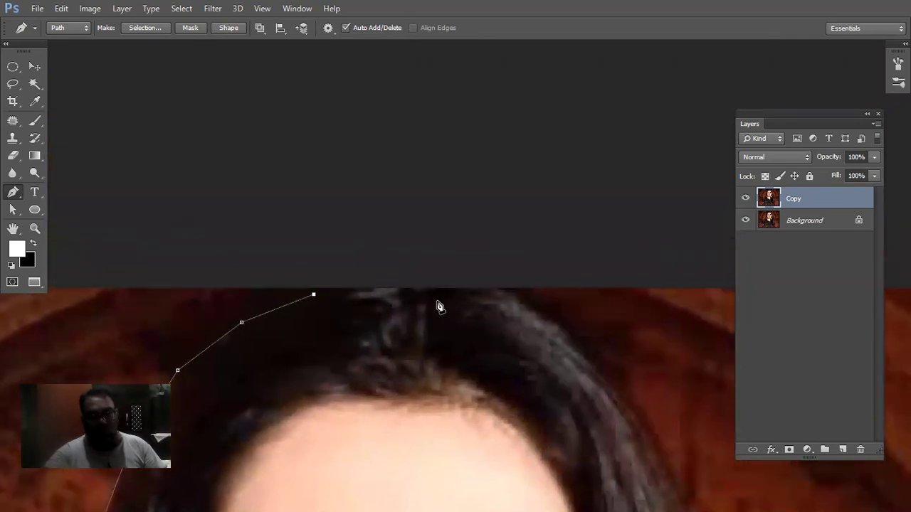
left_click(500, 292)
left_click(562, 322)
left_click(615, 383)
Extend the path down the outer edge of the right-side hair to about cheek level.
left_click_drag(622, 390, 459, 305)
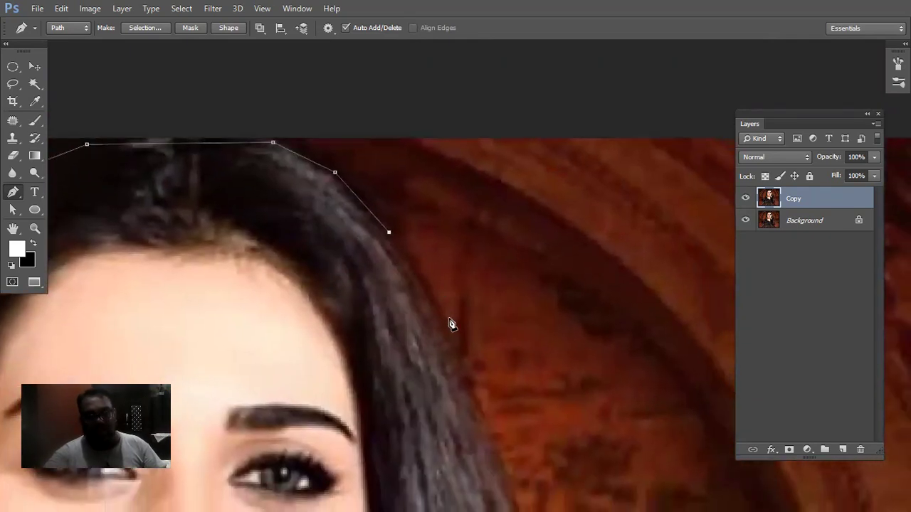
left_click(448, 327)
left_click(476, 400)
left_click_drag(418, 340, 367, 319)
left_click(348, 299)
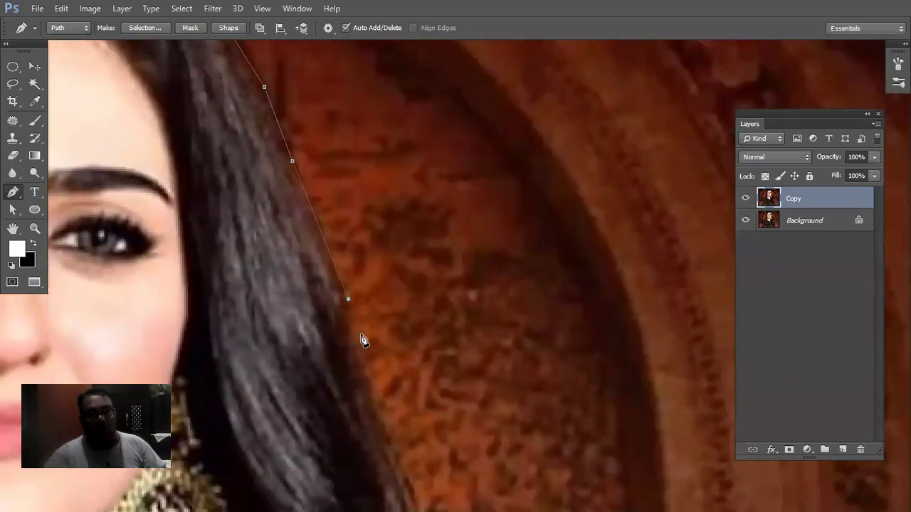
left_click(362, 371)
Continue tracing the right-side hair edge downward alongside the earring.
left_click_drag(392, 439, 400, 311)
left_click(401, 304)
left_click(419, 356)
left_click(419, 414)
left_click(422, 435)
left_click(429, 449)
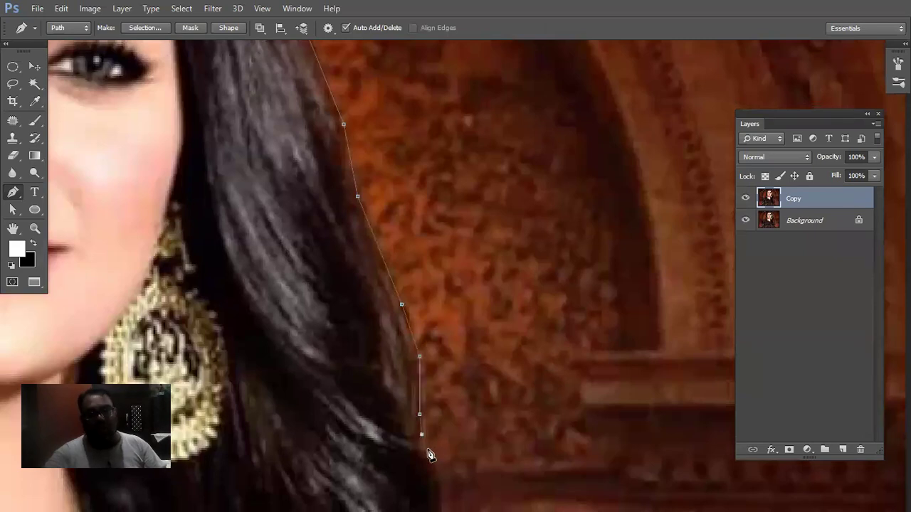
Continue the path down the right-side hair edge from beside the earring to around the small outward bulge below it.
left_click_drag(434, 439, 394, 320)
left_click(397, 352)
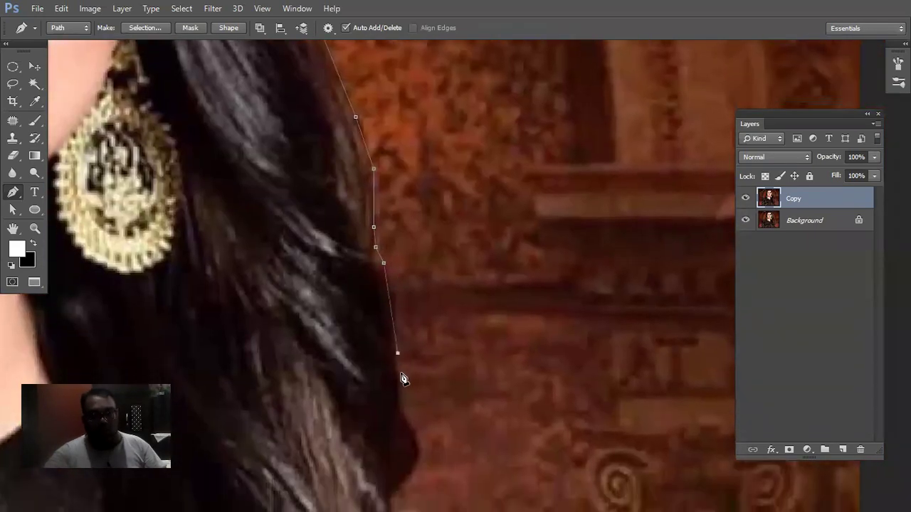
left_click(399, 406)
left_click(413, 437)
left_click(419, 449)
left_click(408, 473)
Trace the path through the notch below the bulge and outward along the lower curls of the right-side hair.
left_click_drag(401, 490, 370, 358)
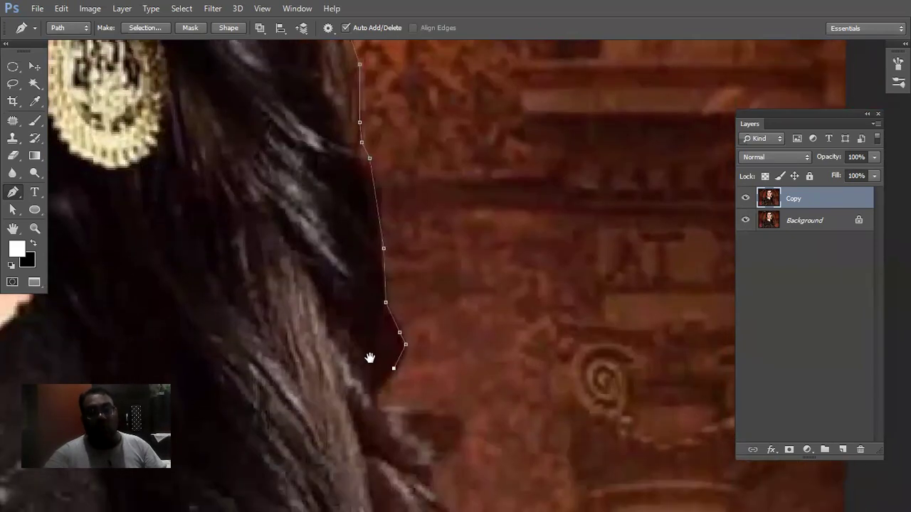
left_click(382, 307)
left_click(424, 371)
left_click(439, 401)
left_click(464, 439)
Follow the wavy edge of the lower right-side hair with anchor points down to the inward notch near the hair ends.
left_click_drag(466, 455, 420, 242)
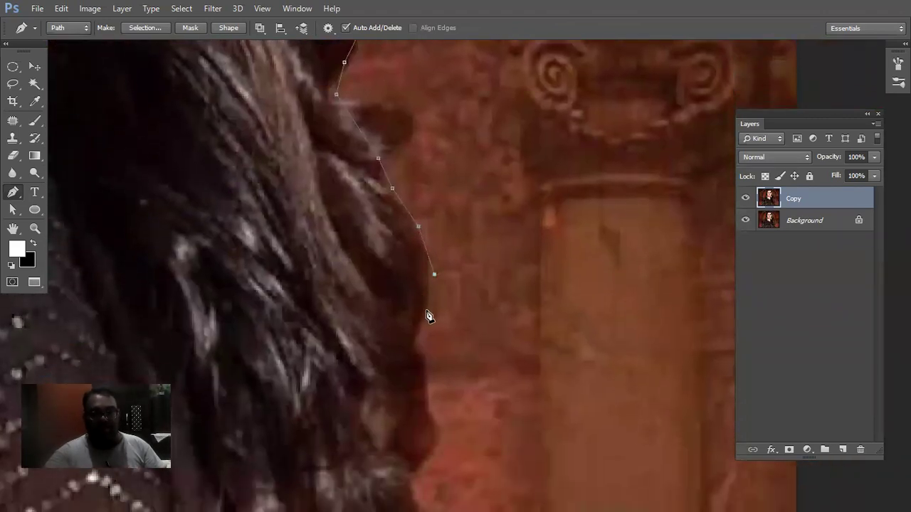
left_click(429, 256)
left_click(426, 314)
left_click(415, 346)
left_click(424, 364)
left_click(428, 390)
left_click(430, 412)
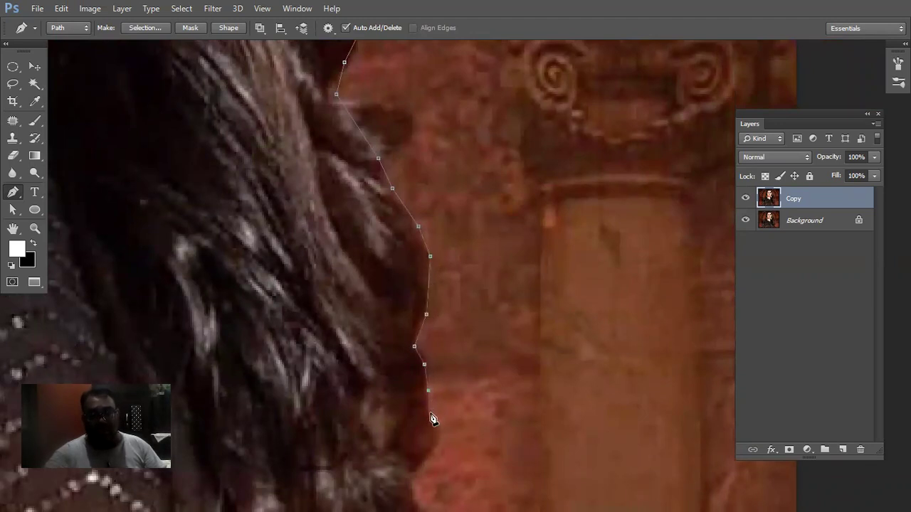
left_click(436, 451)
left_click(412, 476)
Extend the path from the notch along the final outward curve down to the image's bottom edge.
left_click_drag(412, 487, 362, 283)
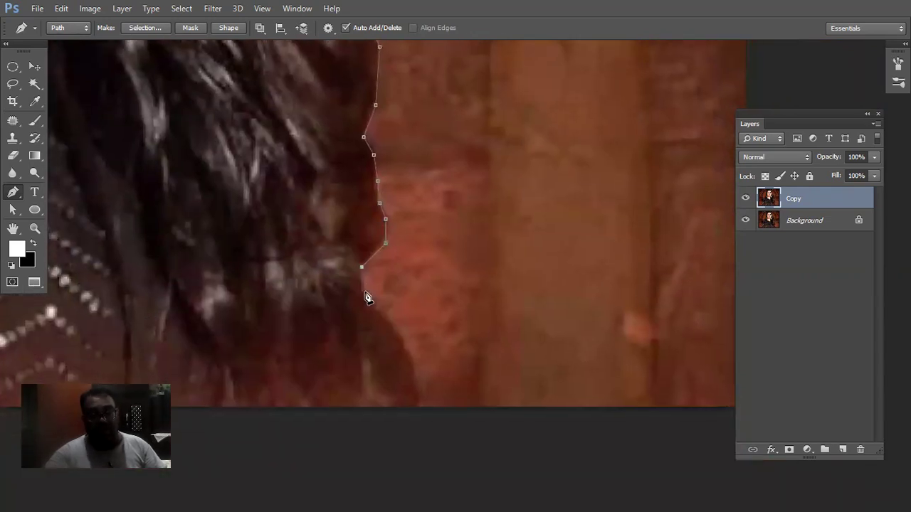
left_click(361, 290)
left_click(389, 325)
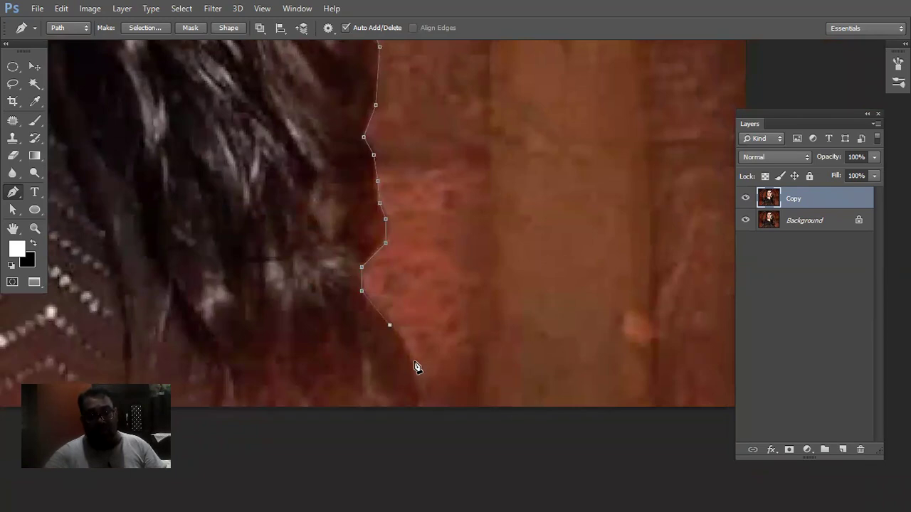
left_click(413, 361)
left_click(419, 430)
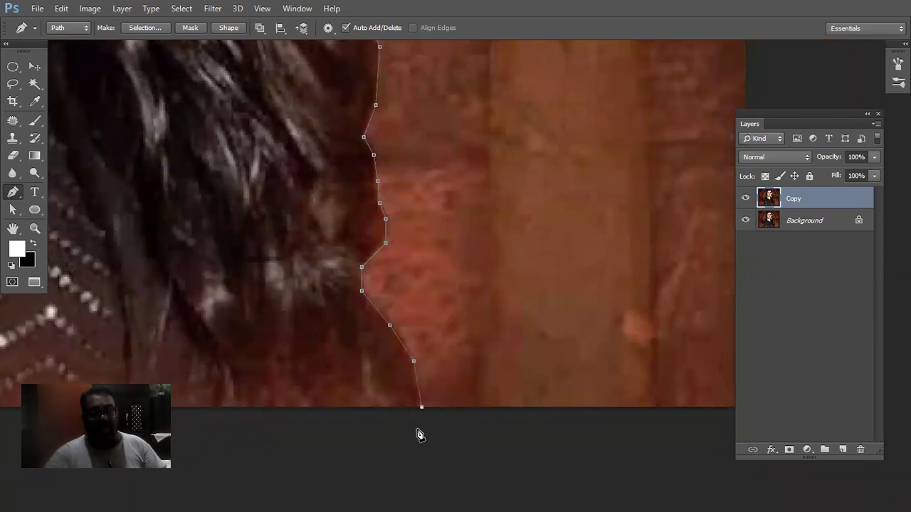
Close the path at its starting point below the sleeve and convert it into a selection.
left_click_drag(362, 405, 667, 330)
left_click_drag(106, 349, 538, 346)
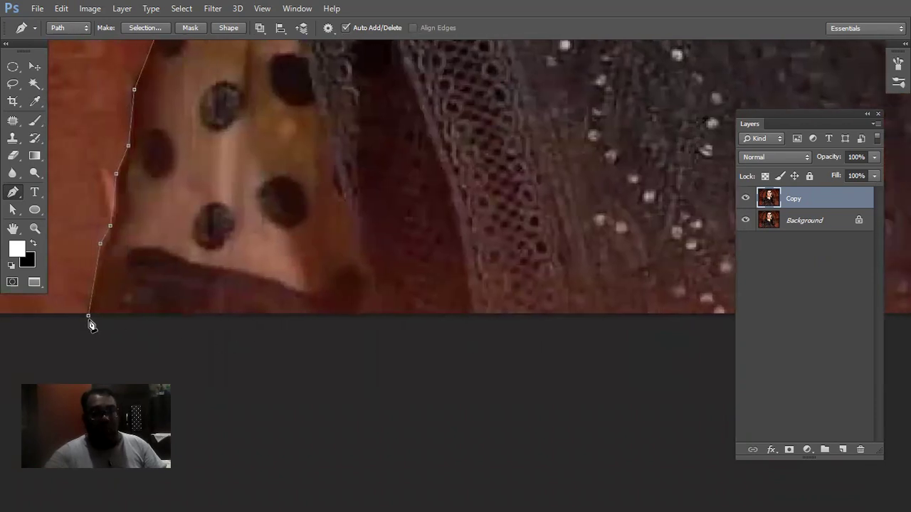
left_click(88, 317)
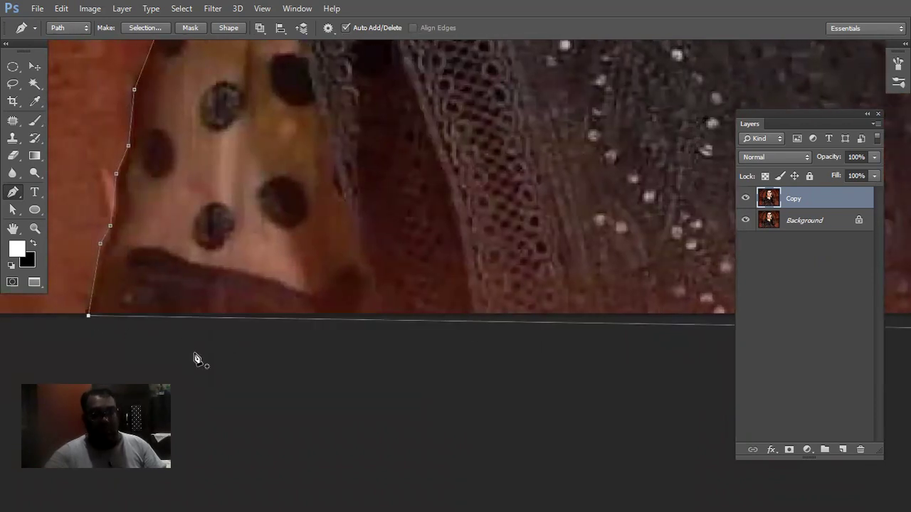
key("ctrl+0")
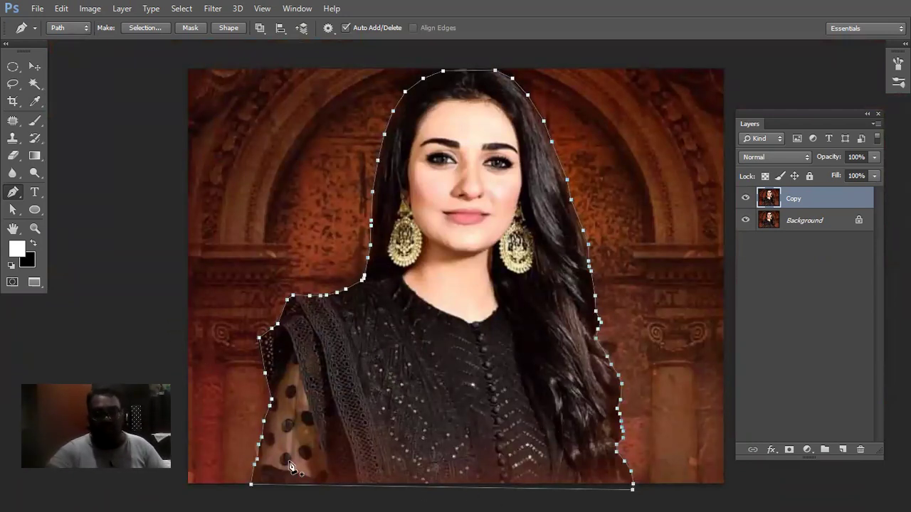
left_click(35, 67)
key("ctrl+Return")
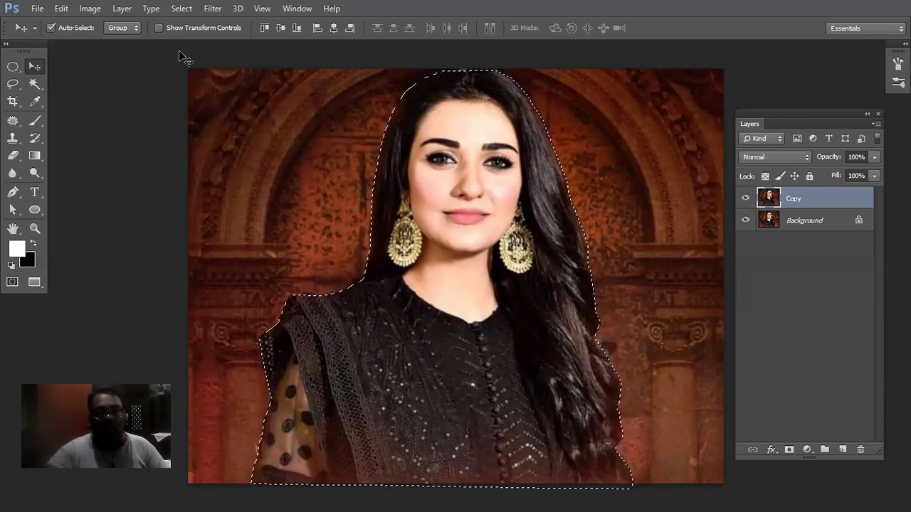
Feather the selection around the woman with a radius of 2.
left_click(122, 9)
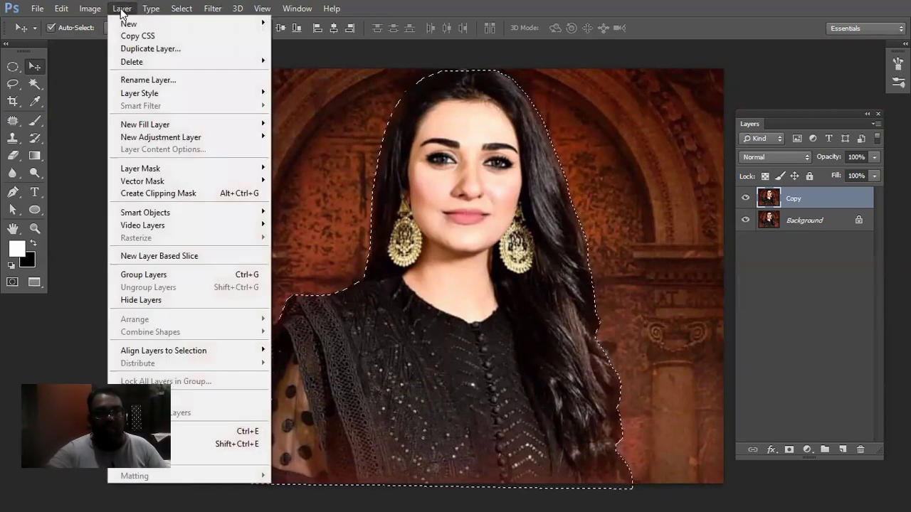
mouse_move(146, 14)
mouse_move(181, 8)
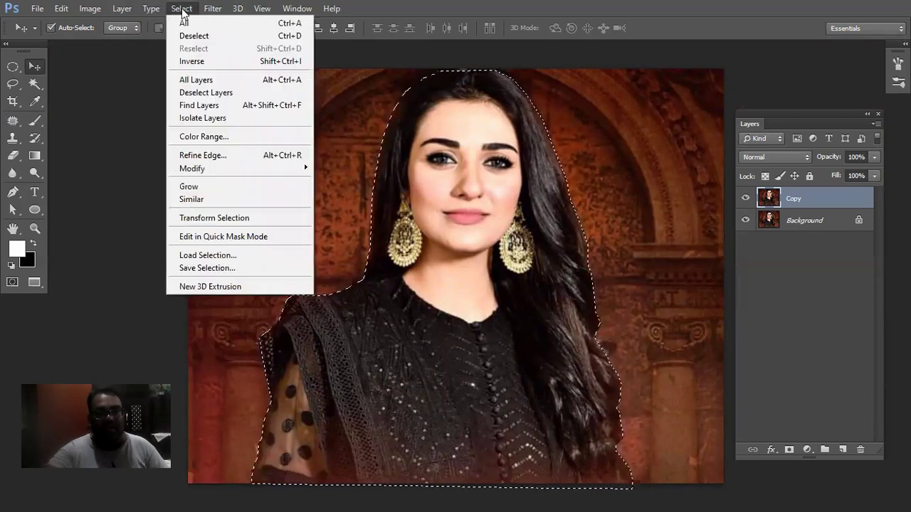
mouse_move(259, 169)
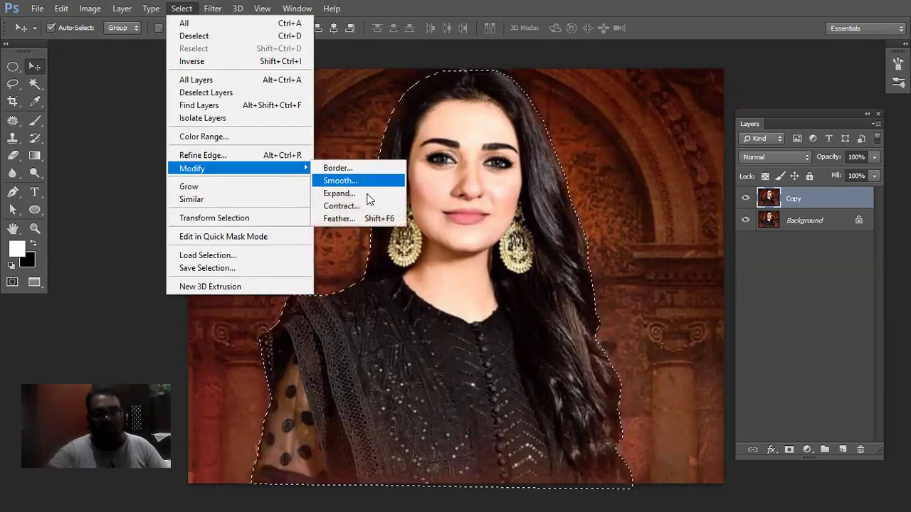
left_click(359, 216)
type("2")
key("Return")
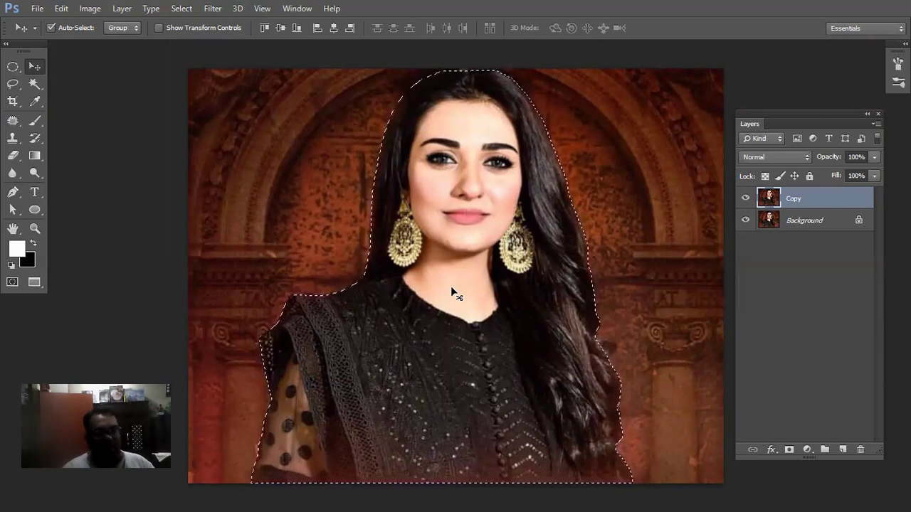
Copy the selected woman to a new layer, and hide the Background layer while keeping the Copy layer visible.
key("ctrl+j")
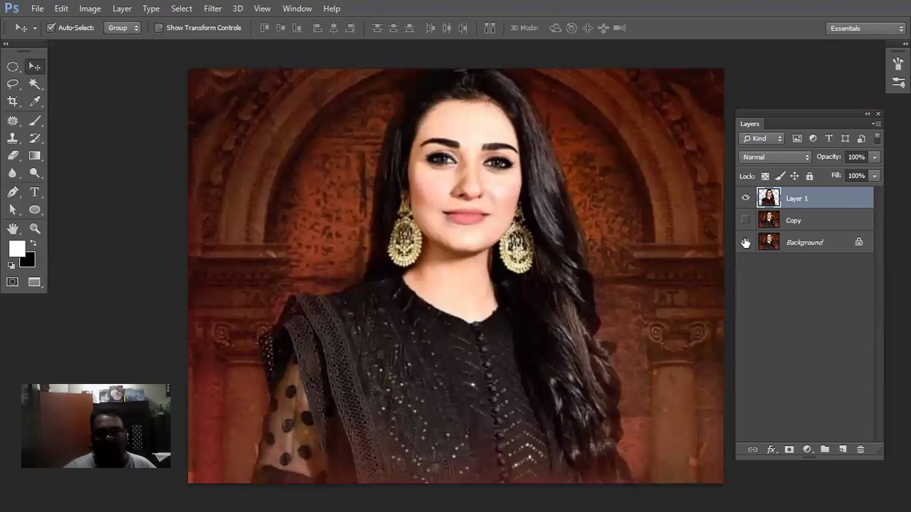
left_click(745, 244)
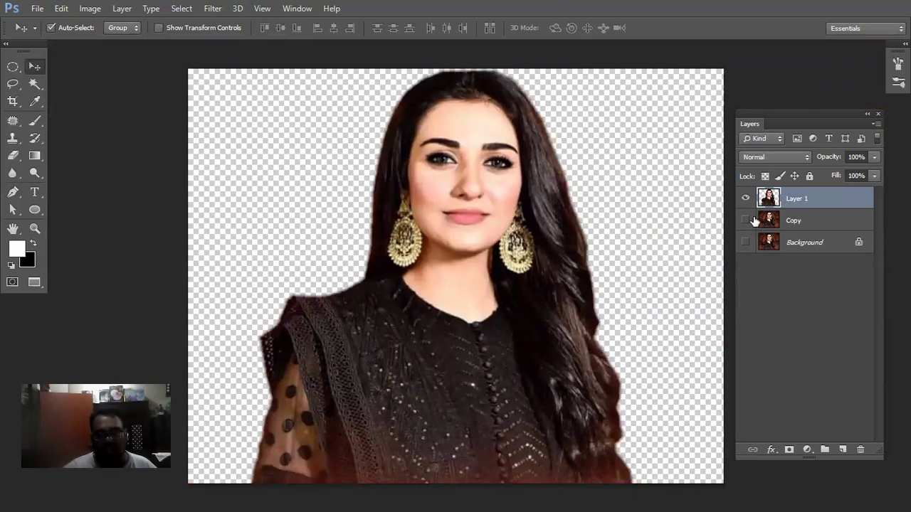
left_click_drag(747, 223, 745, 243)
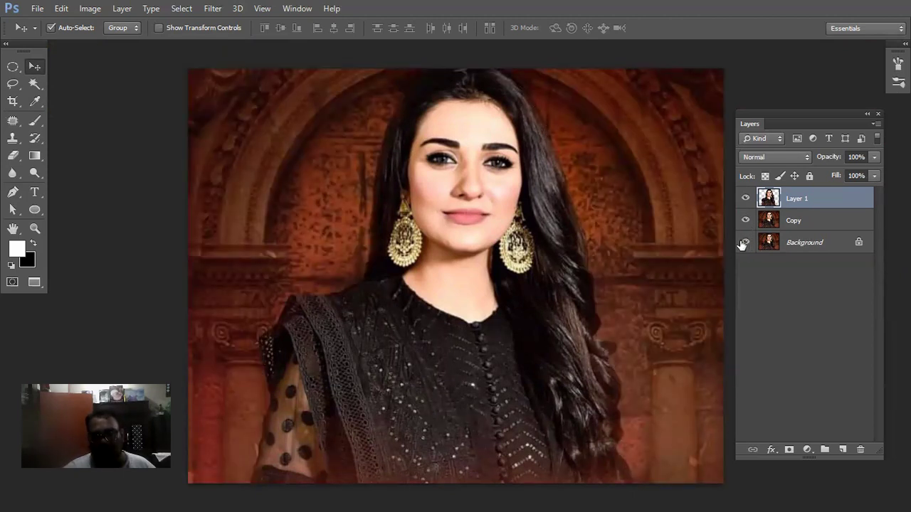
left_click(745, 243)
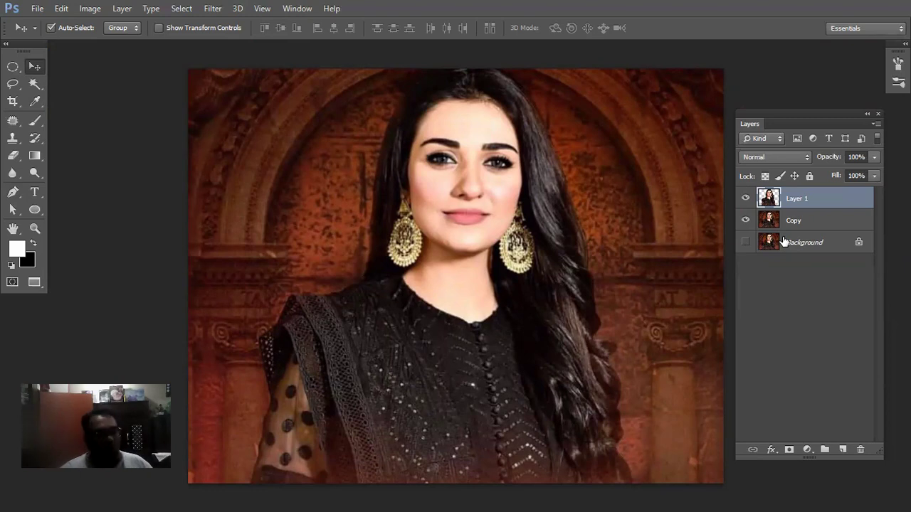
Rename the new cutout layer as Single Picture.
double_click(805, 204)
type("Single Pict")
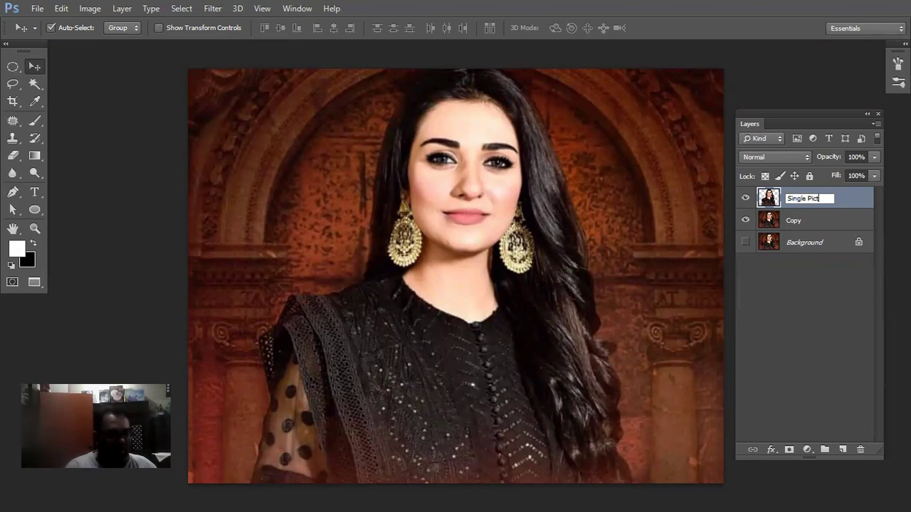
type("ure")
Make the Copy layer active and load the outline of the Single Picture layer as a selection.
left_click(774, 220)
left_click(769, 202)
left_click(779, 221)
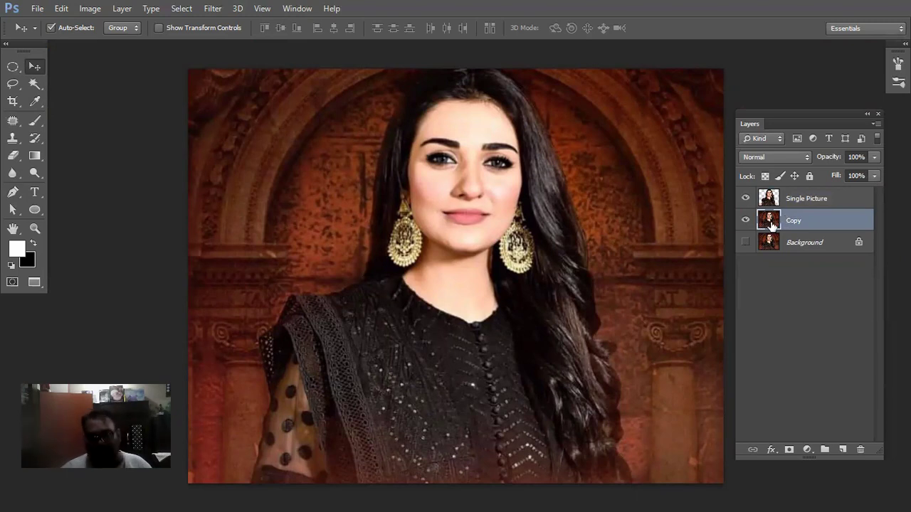
left_click_drag(772, 222, 771, 203)
left_click(769, 201, "ctrl")
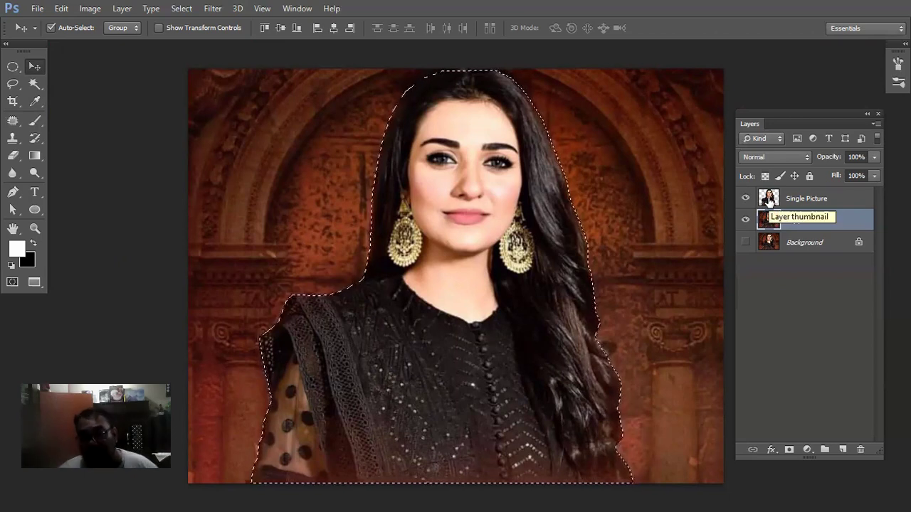
Hide the Single Picture layer and cut the selected woman out of the Copy layer.
left_click(745, 199)
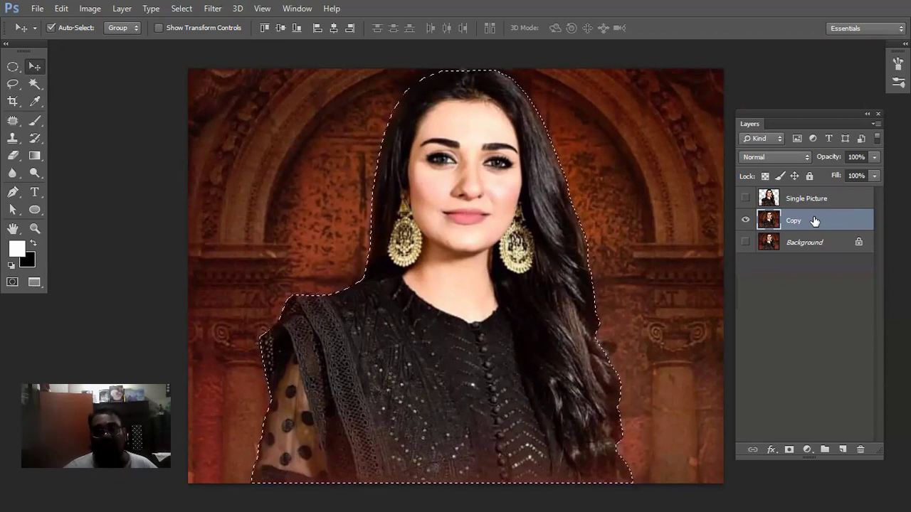
left_click(61, 8)
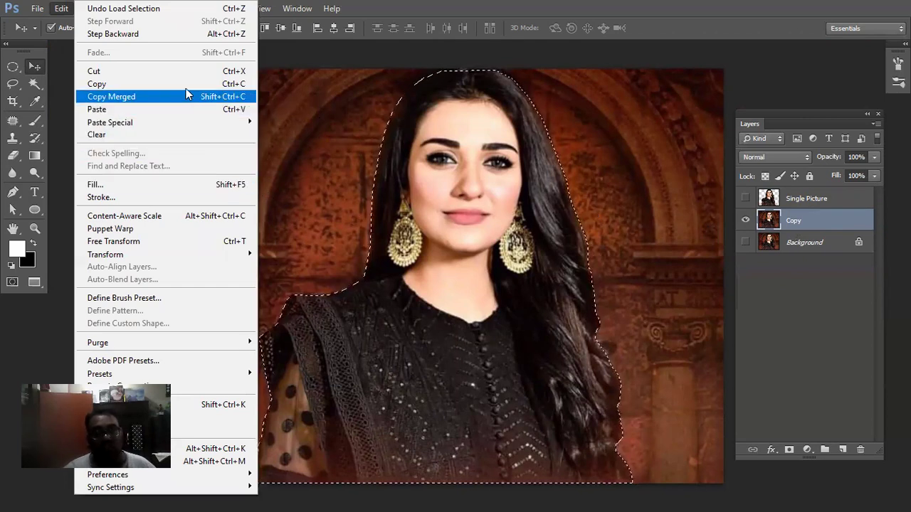
left_click(195, 71)
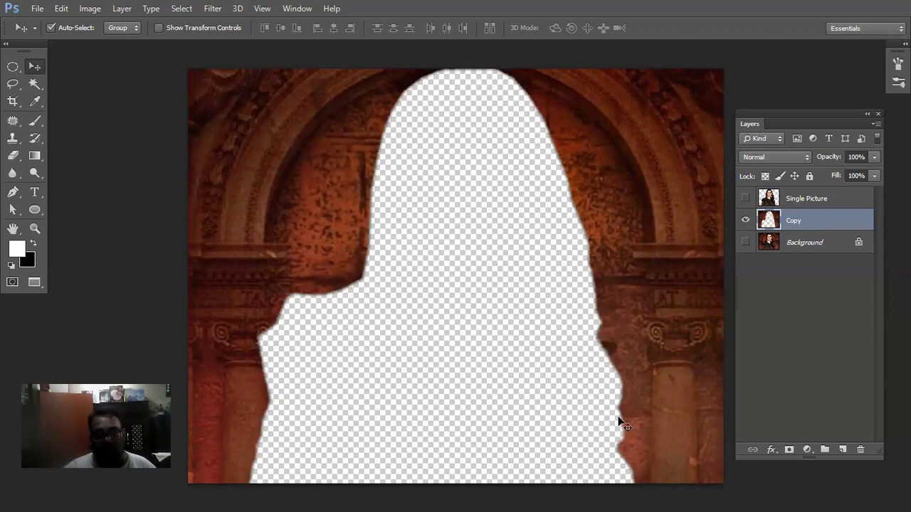
Check the cut-out Copy layer by switching the Background and Single Picture layers on and off, leaving both hidden.
left_click(745, 243)
left_click(745, 243)
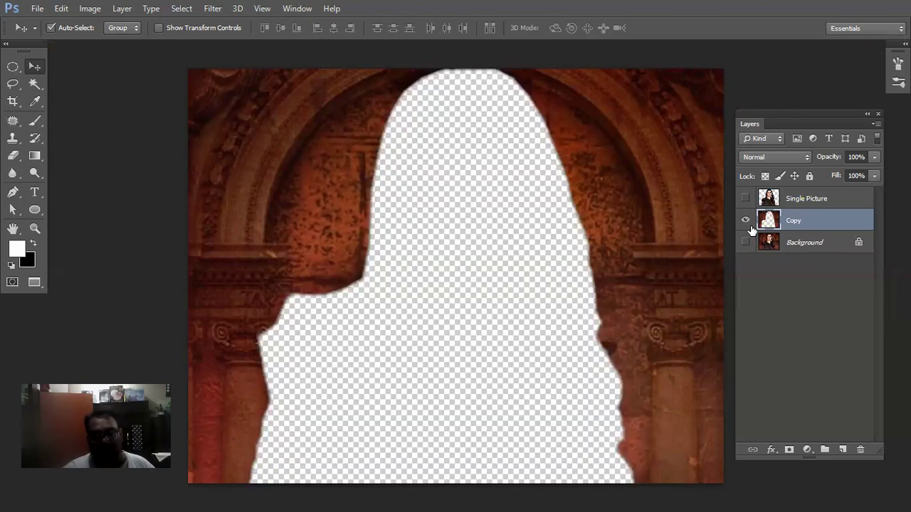
left_click(745, 198)
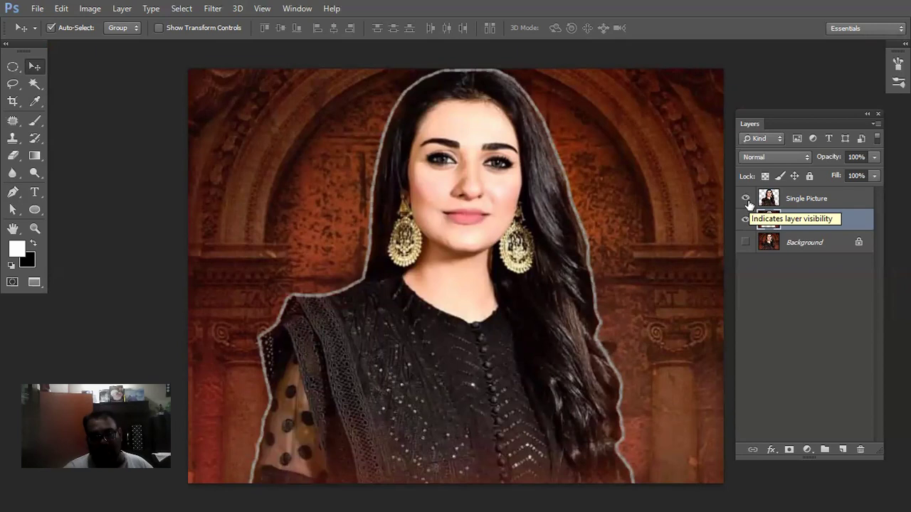
left_click(745, 198)
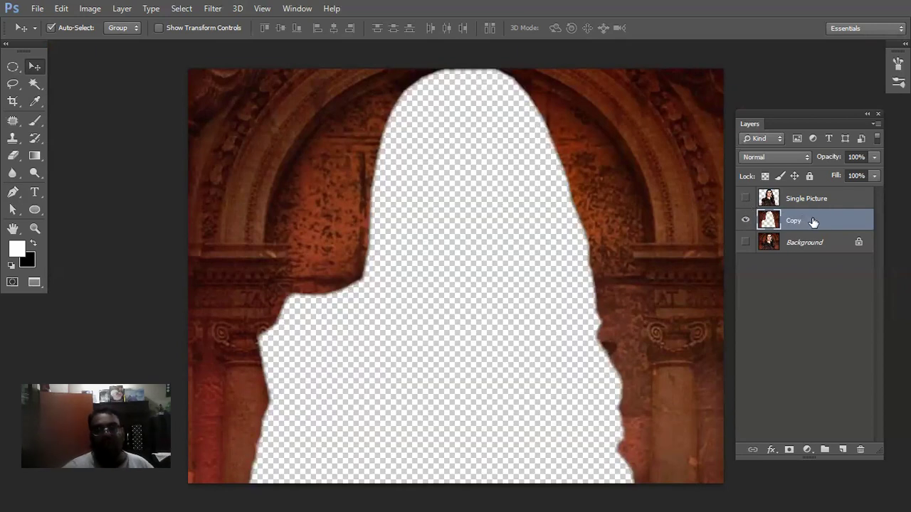
left_click(745, 199)
left_click(746, 201)
left_click(746, 202)
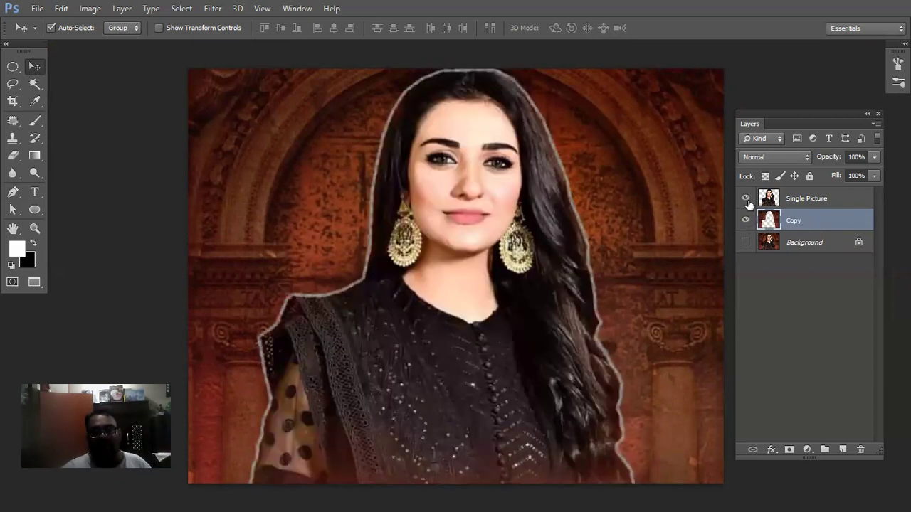
left_click(746, 199)
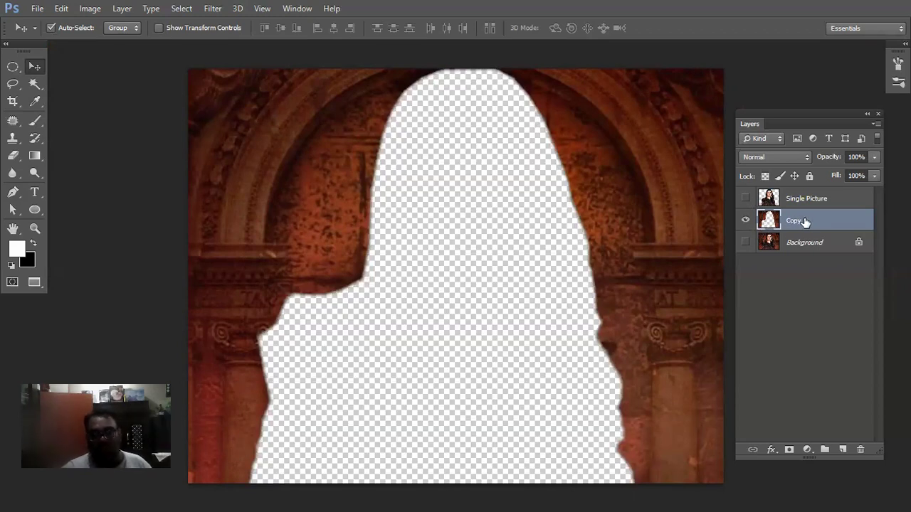
left_click(216, 10)
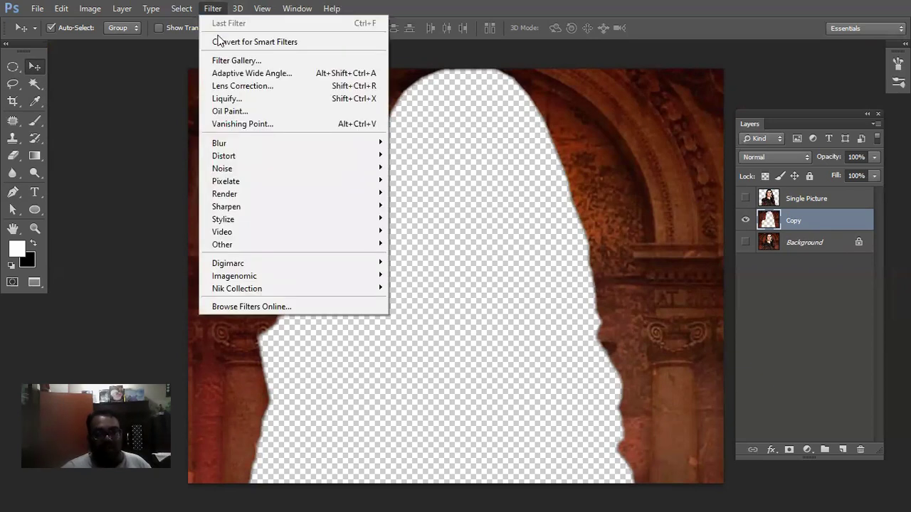
mouse_move(275, 183)
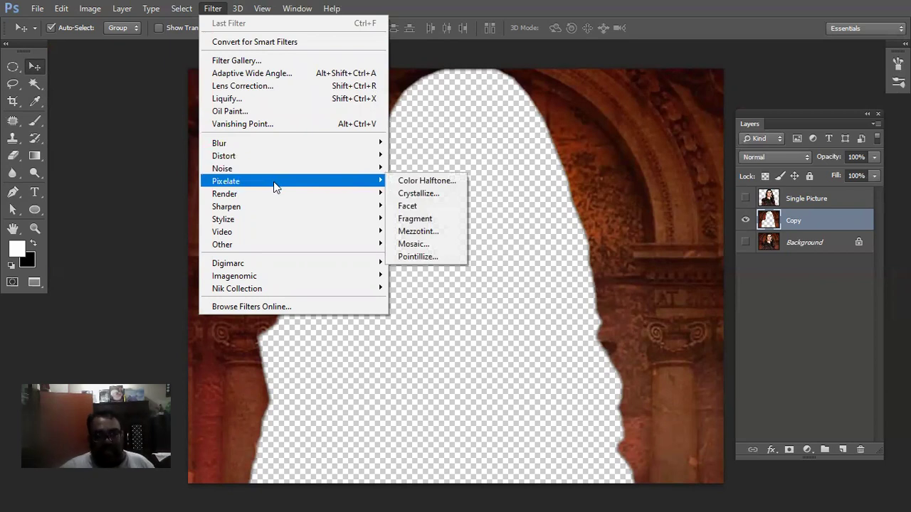
mouse_move(279, 161)
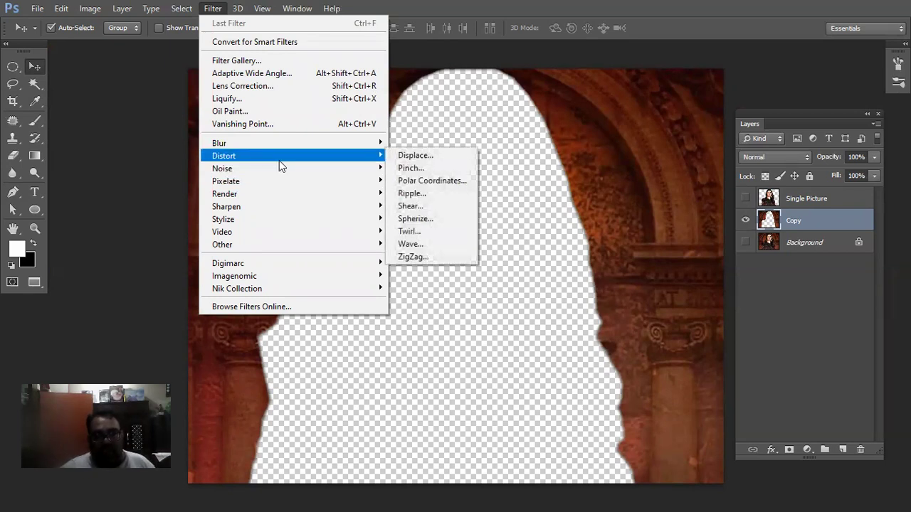
mouse_move(305, 148)
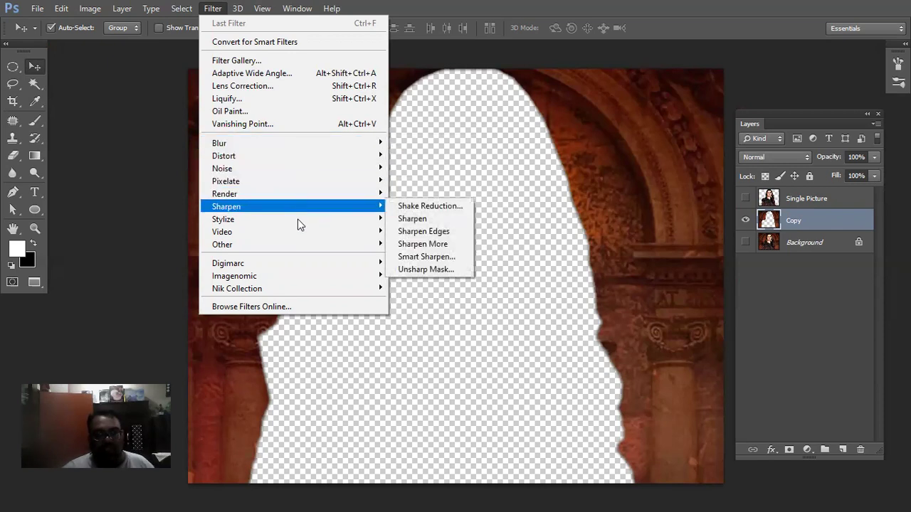
mouse_move(302, 223)
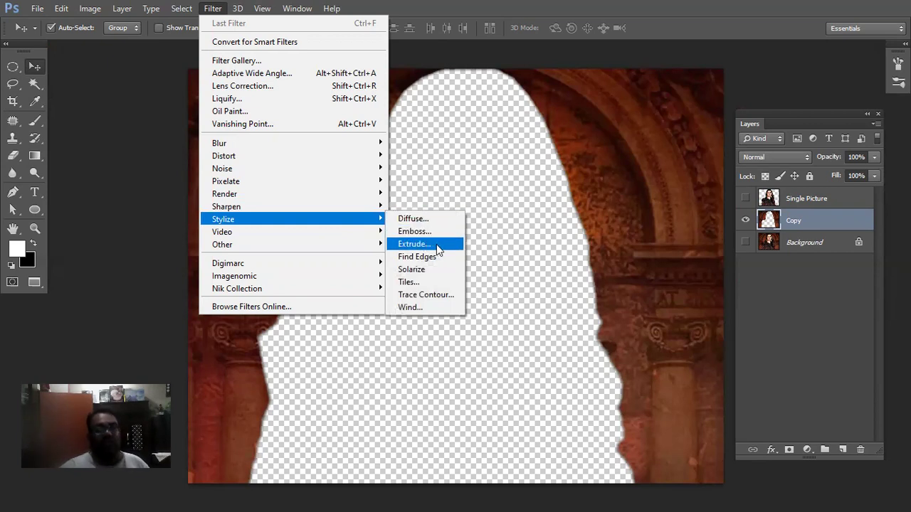
Apply the Extrude filter to the Copy layer using Blocks, a size of 45 pixels and a random depth of 35.
left_click(808, 217)
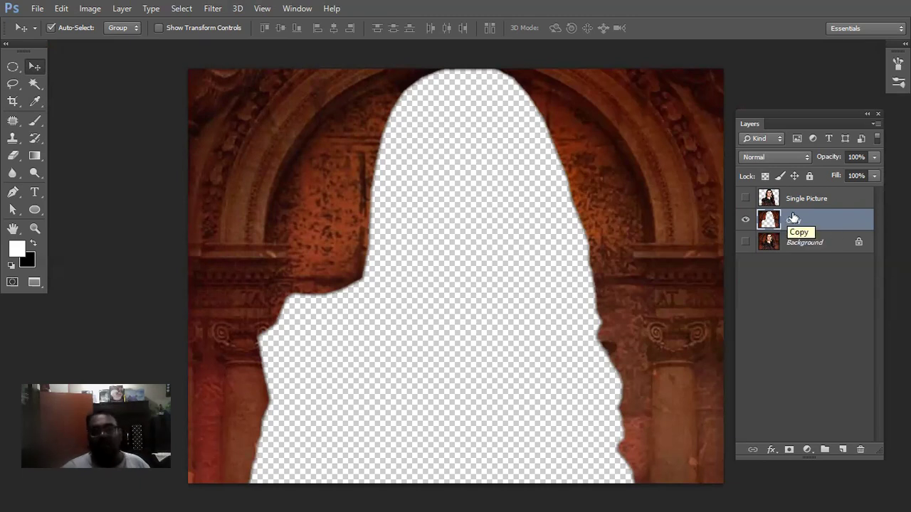
left_click(211, 8)
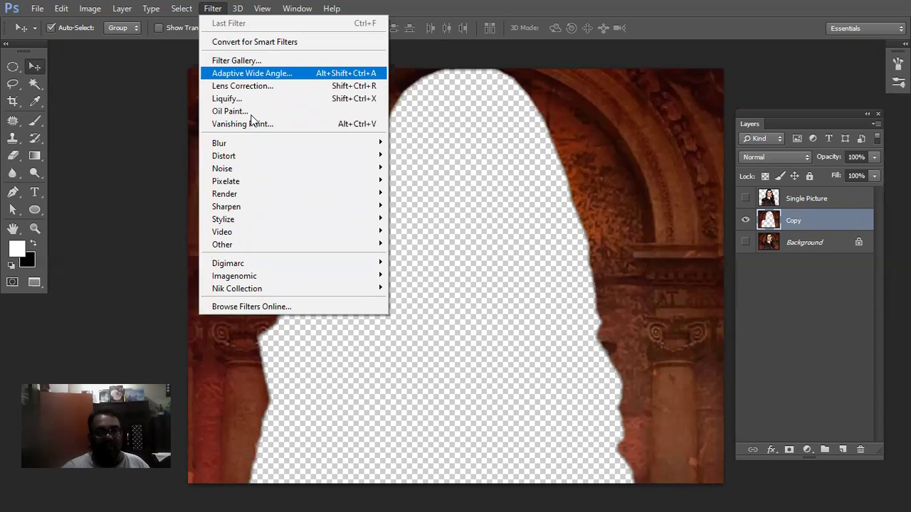
mouse_move(276, 217)
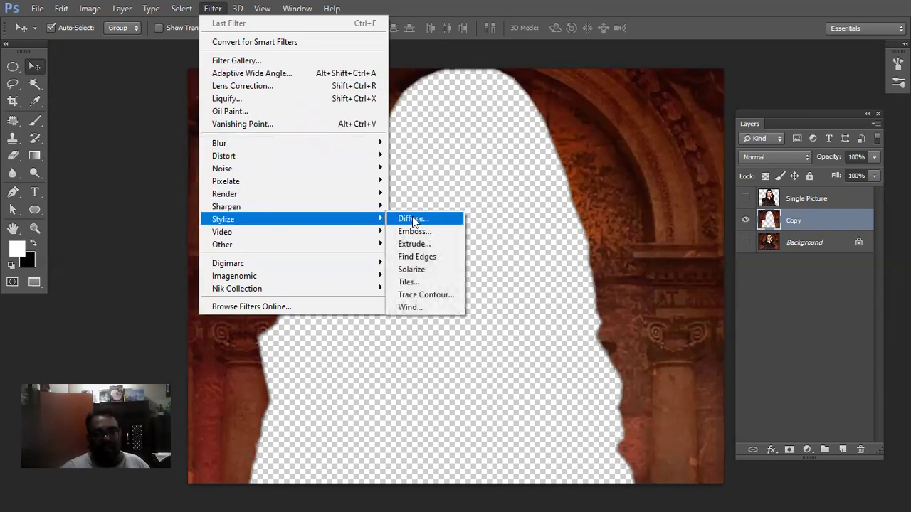
left_click(415, 244)
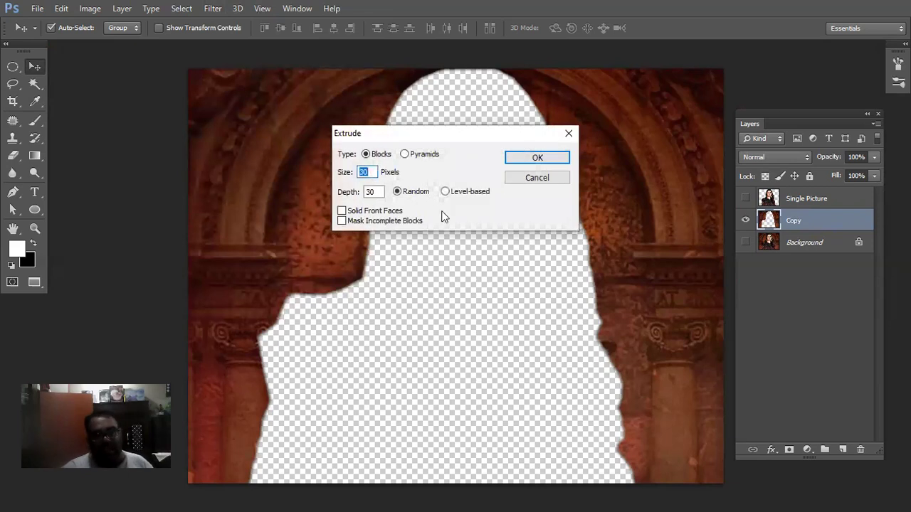
left_click_drag(469, 136, 590, 234)
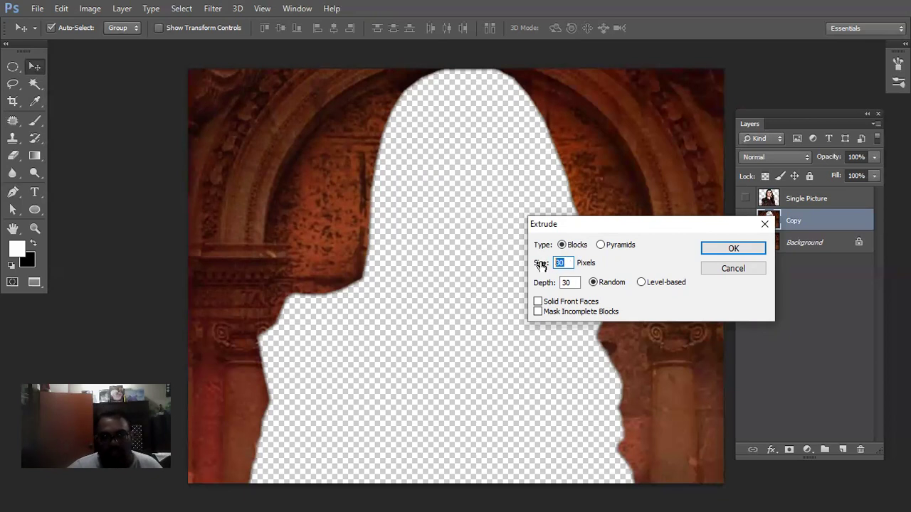
type("45")
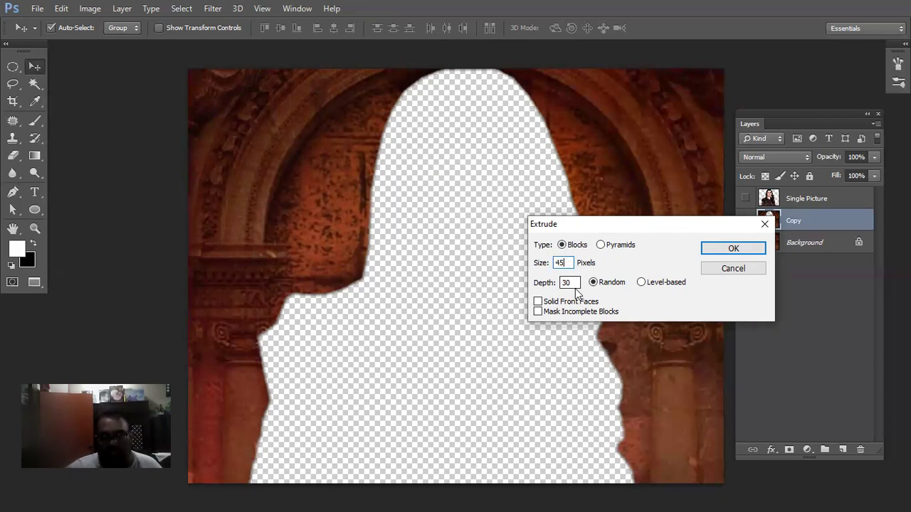
double_click(566, 283)
type("35")
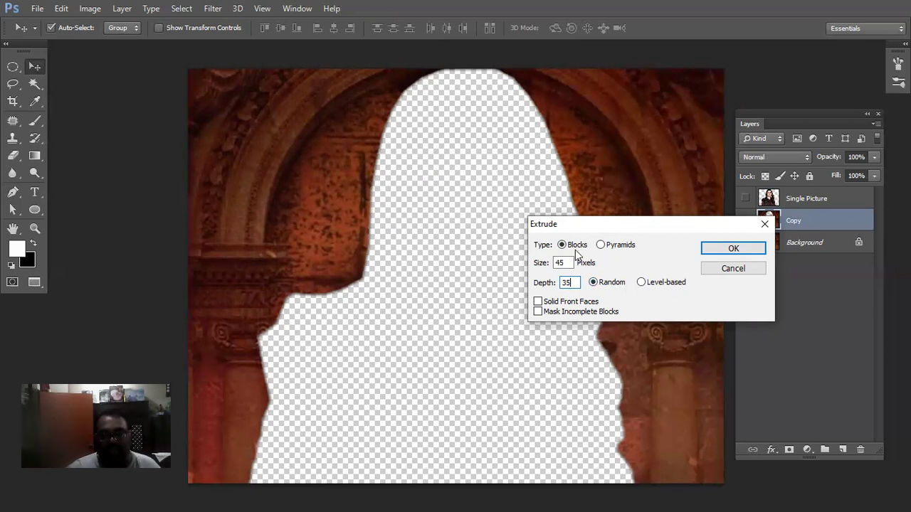
left_click(562, 262)
left_click(571, 282)
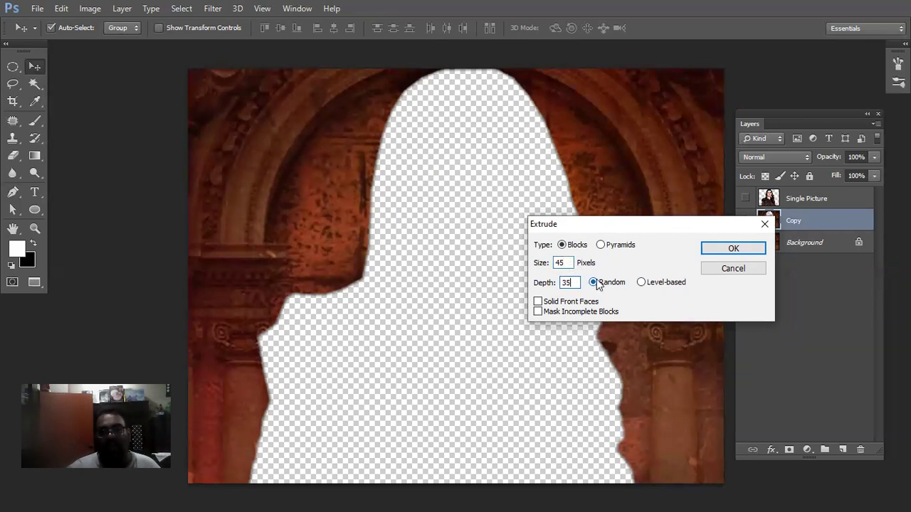
left_click(721, 250)
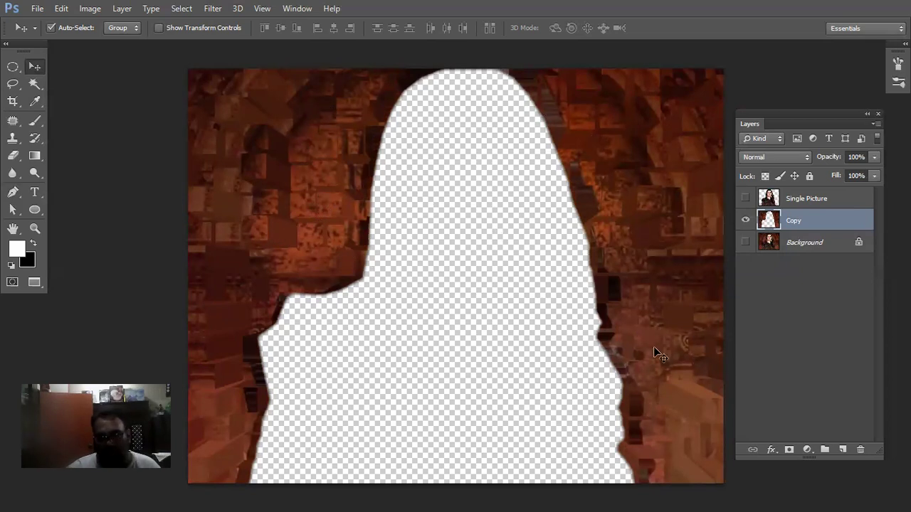
Show the Single Picture layer again and make it the active layer.
left_click(744, 198)
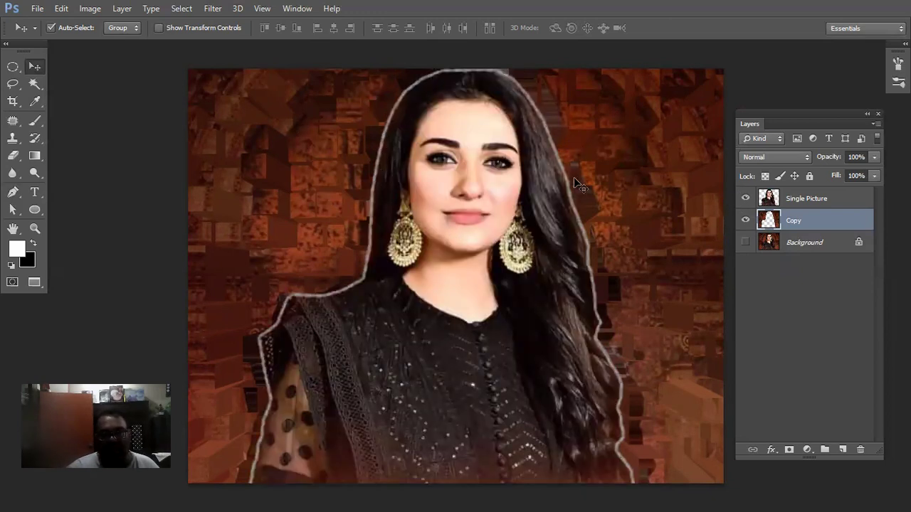
left_click(803, 203)
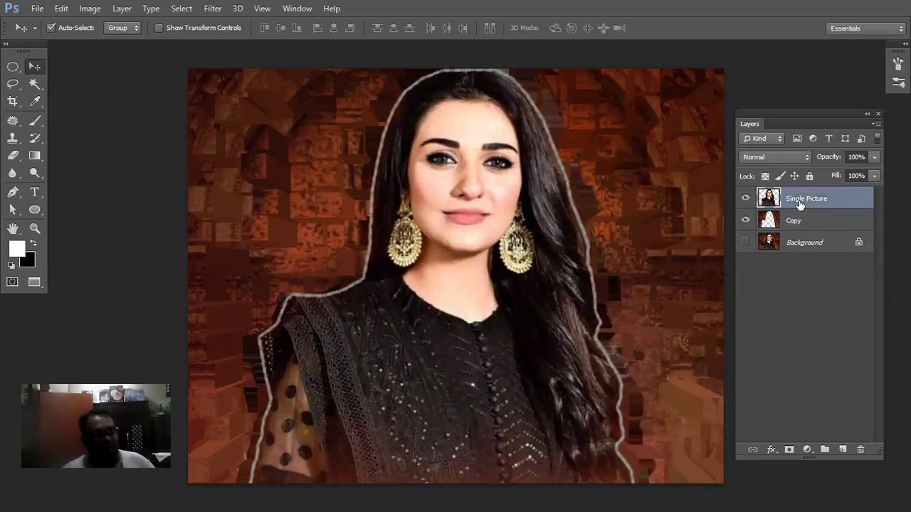
Try enlarging the Single Picture layer with Free Transform to about 149%, and undo the enlargement.
key("ctrl+t")
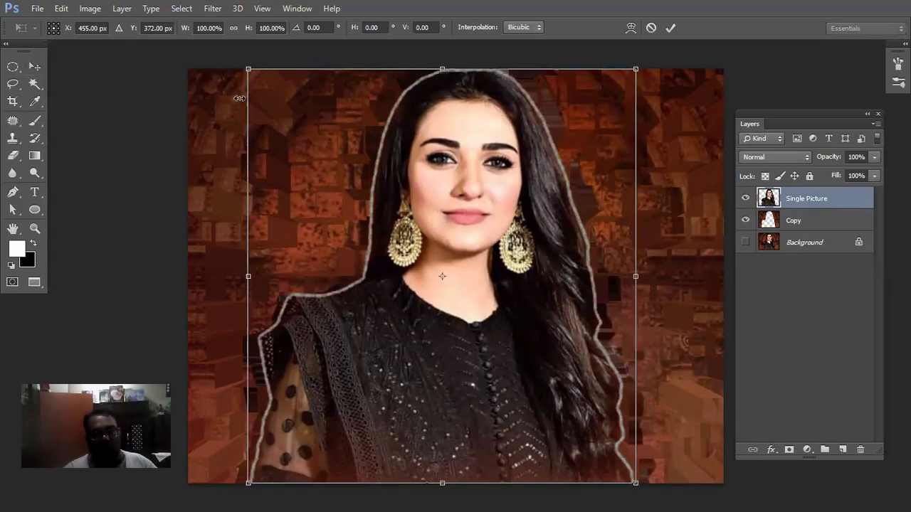
left_click_drag(247, 70, 275, 120)
key("ctrl+0")
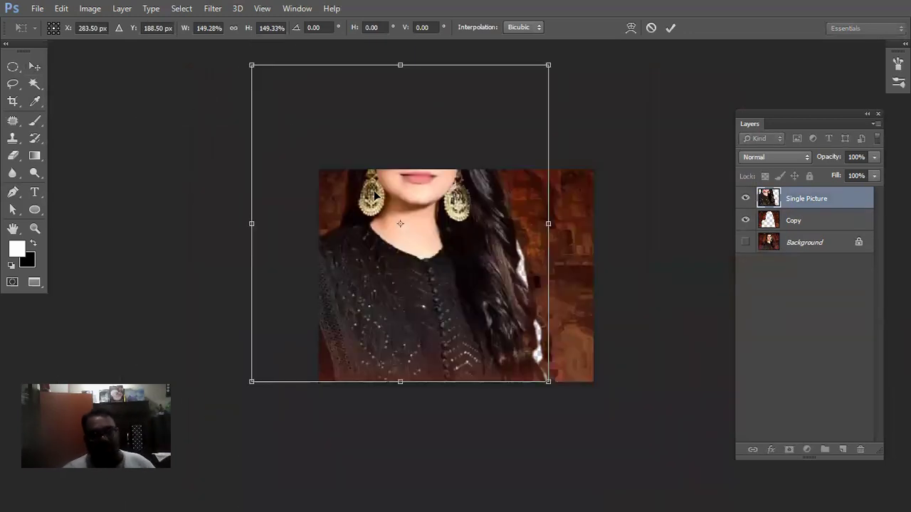
key("Return")
key("ctrl+z")
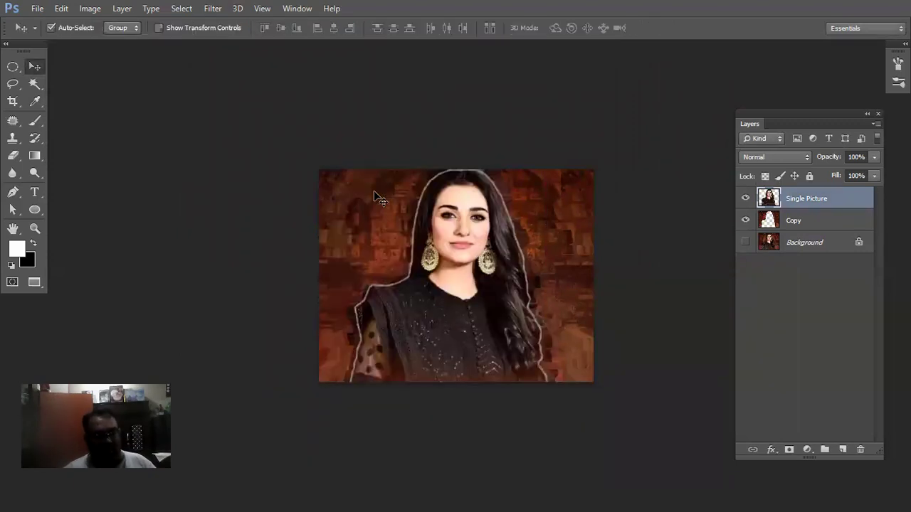
Enlarge the Single Picture layer with Free Transform to about 110% so the woman covers the cutout's outline.
key("ctrl+t")
left_click_drag(349, 171, 336, 172)
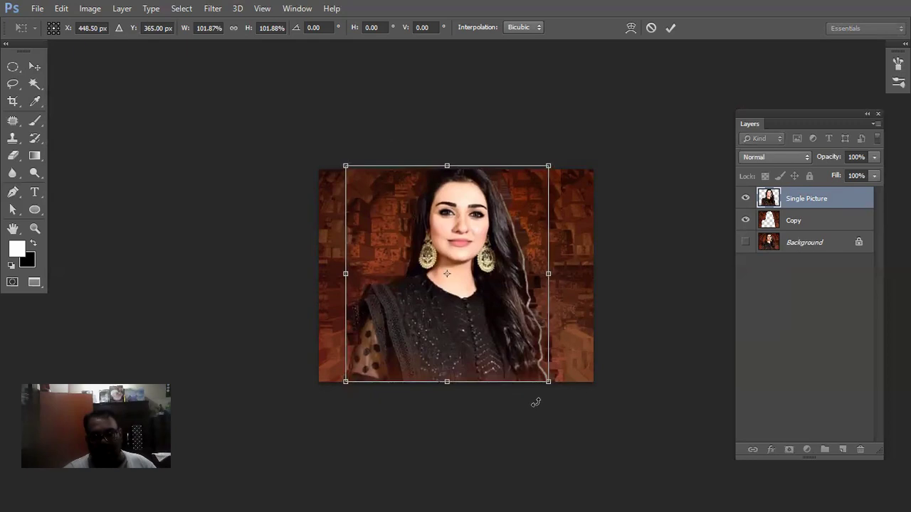
left_click_drag(549, 383, 559, 392)
left_click_drag(340, 161, 334, 153)
left_click_drag(448, 159, 449, 154)
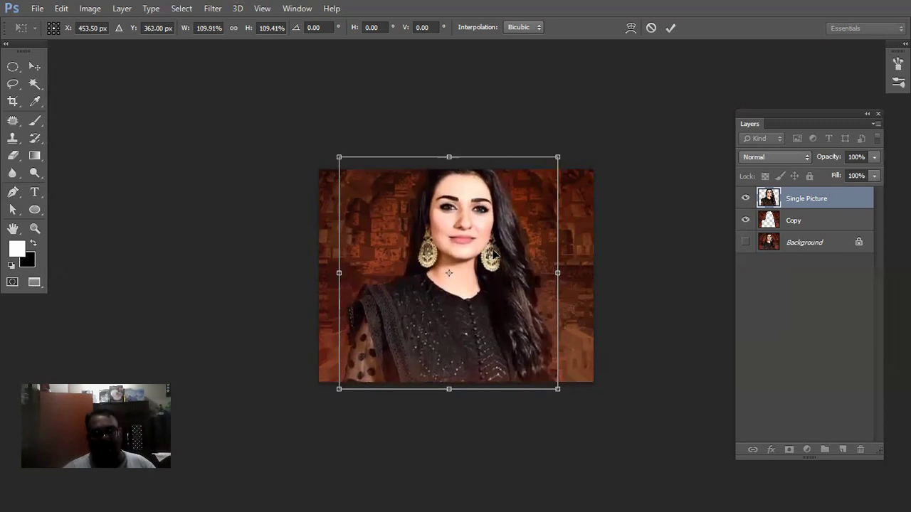
left_click_drag(555, 156, 555, 154)
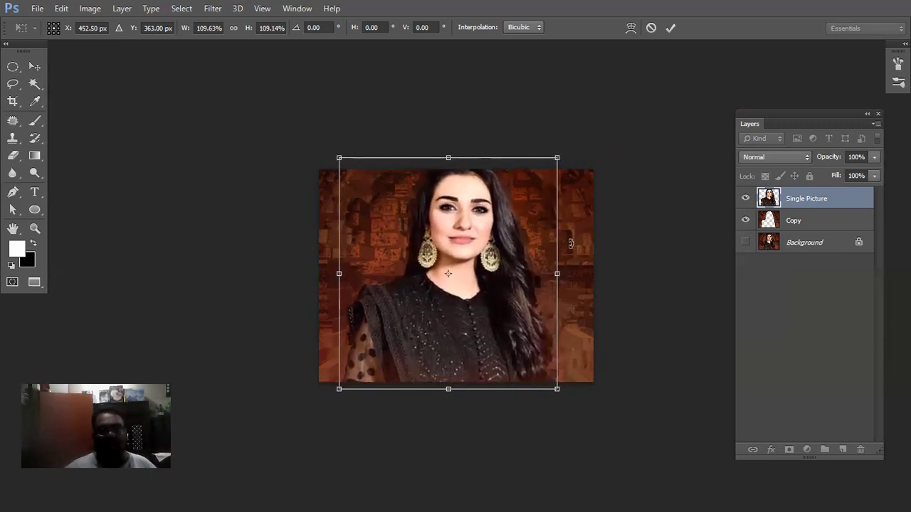
key("Return")
Examine the composite in full-screen view, zooming in on the extruded blocks beside the woman's face.
key("ctrl+plus")
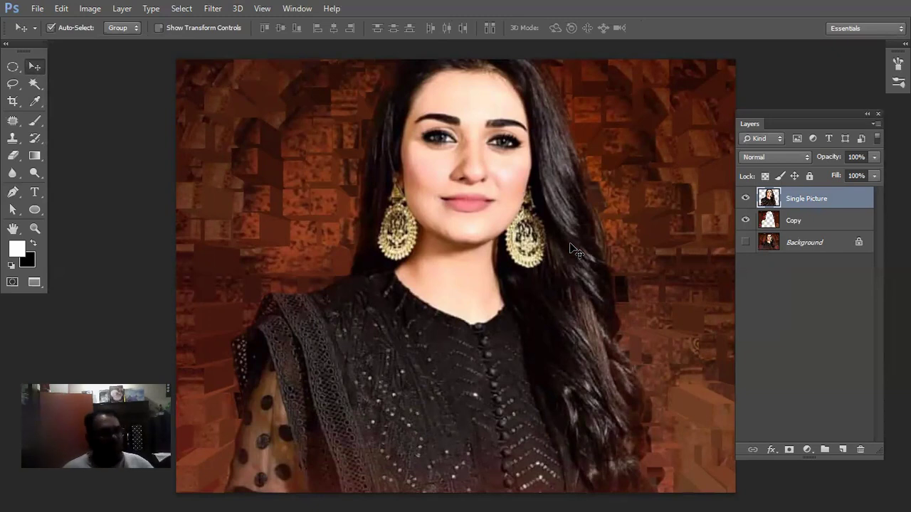
key("f")
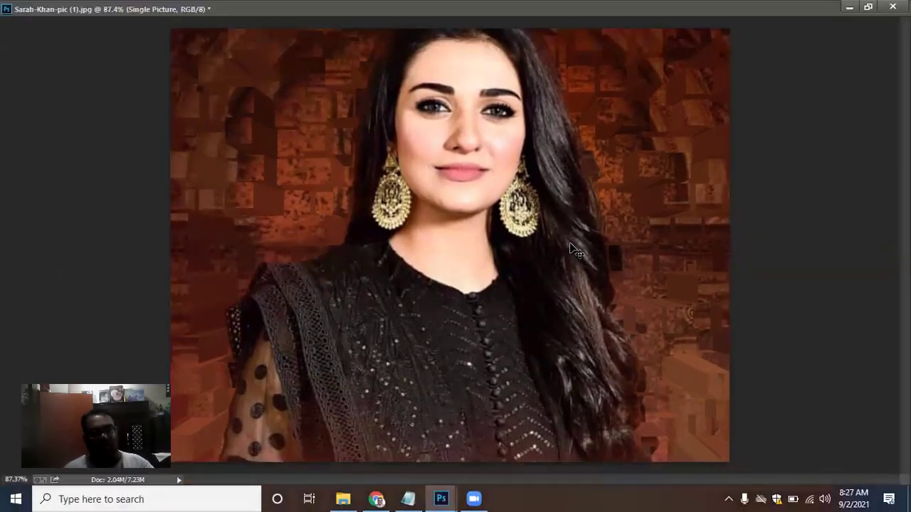
key("f")
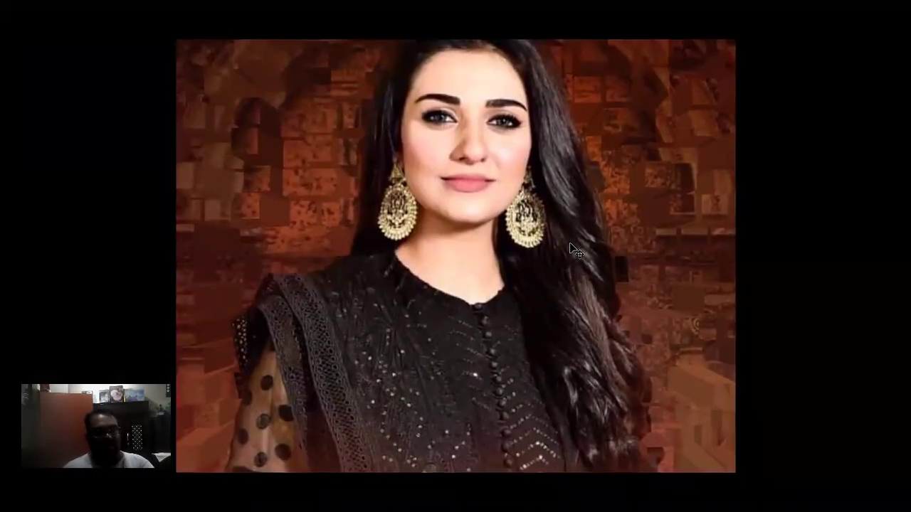
key("ctrl+plus")
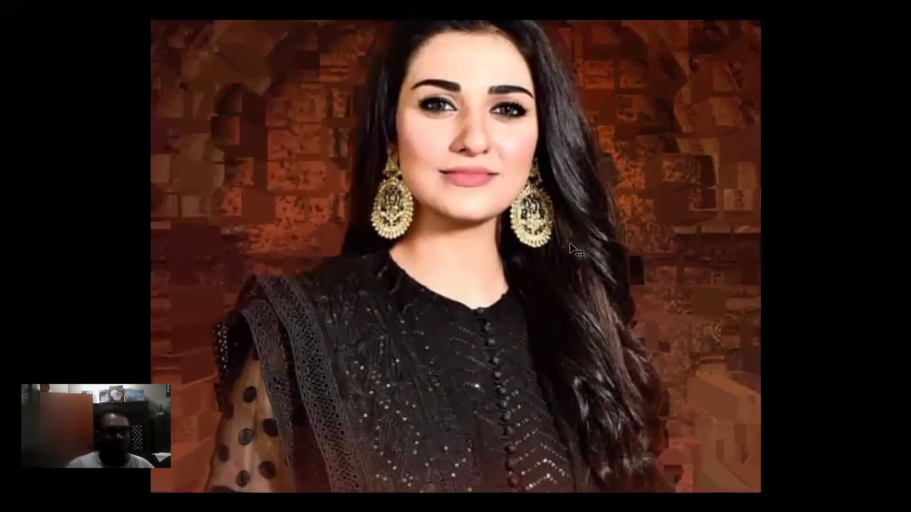
key("ctrl+plus")
key("ctrl+plus")
left_click_drag(278, 159, 541, 458)
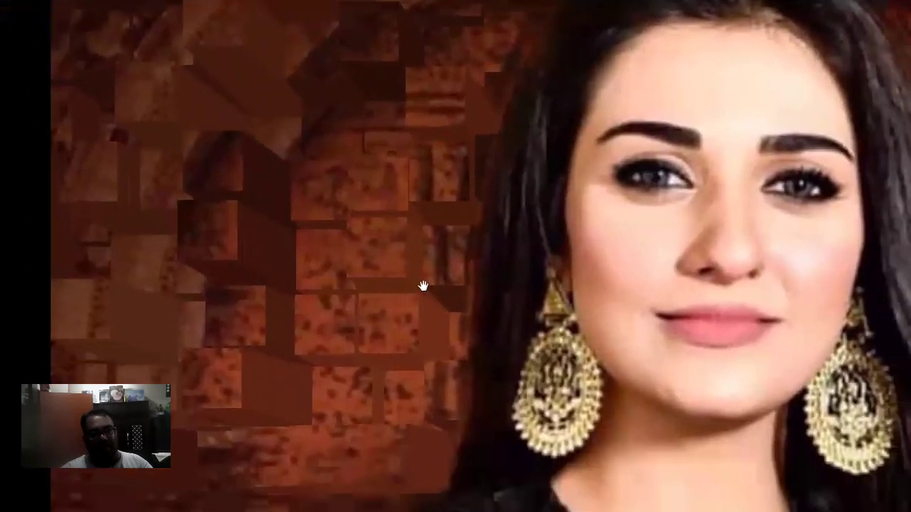